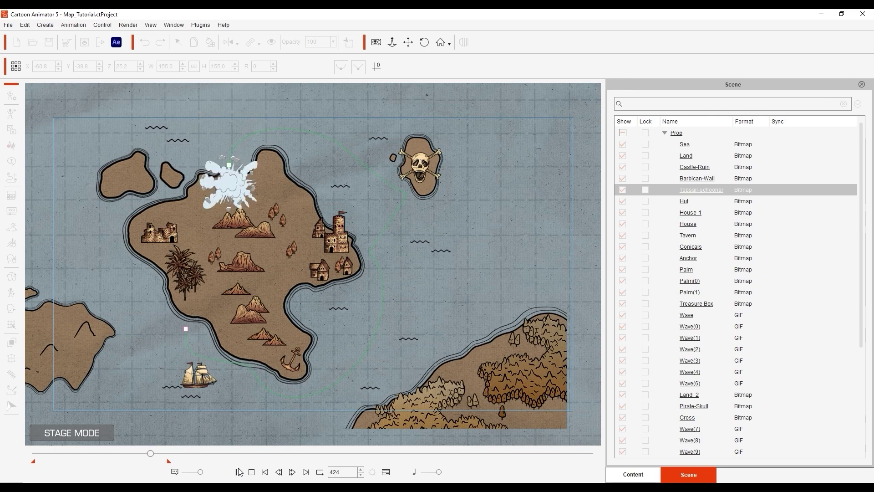
Attach the Topsail-schooner to the Path so it sits at progression 13.7 by the anchor.
left_click(251, 472)
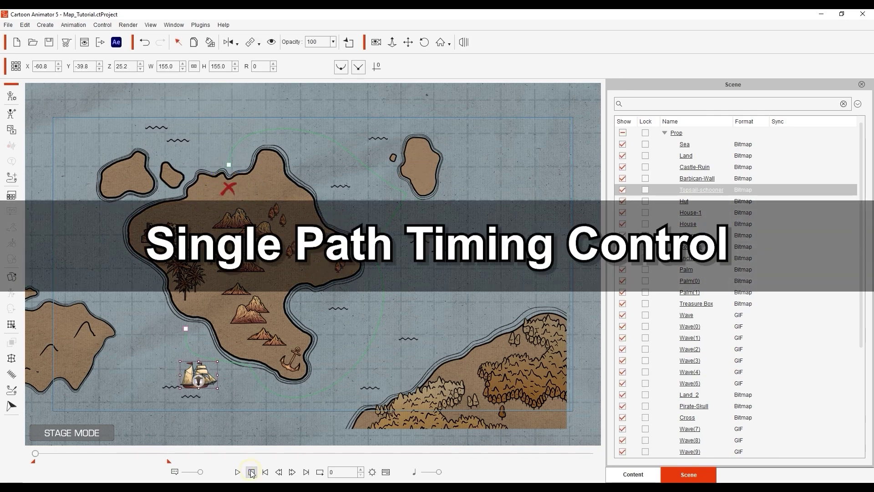
left_click(274, 391)
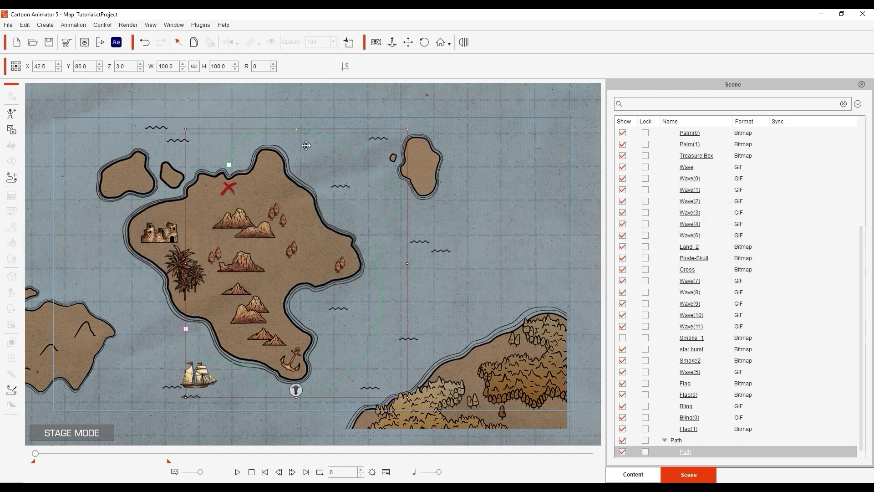
left_click(201, 376)
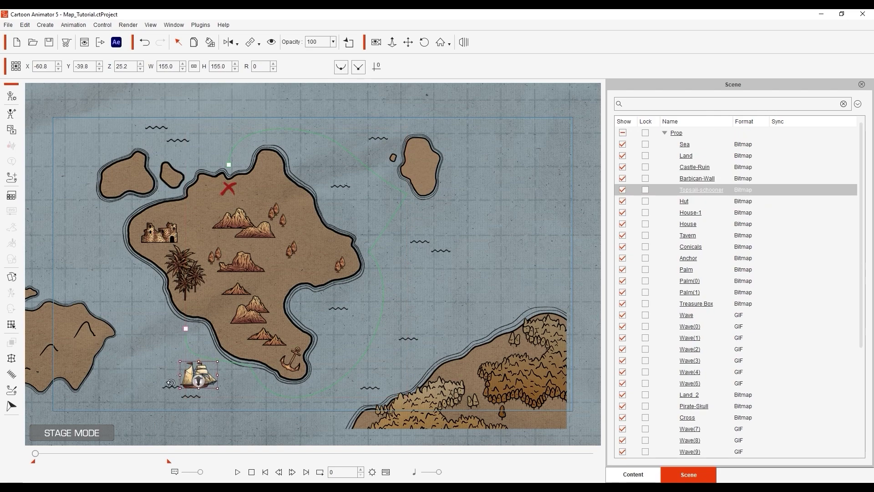
left_click(12, 389)
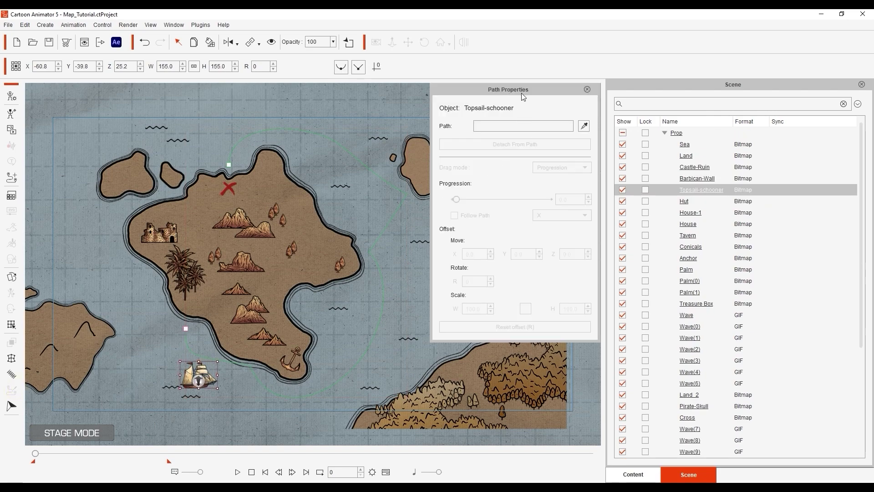
left_click(584, 127)
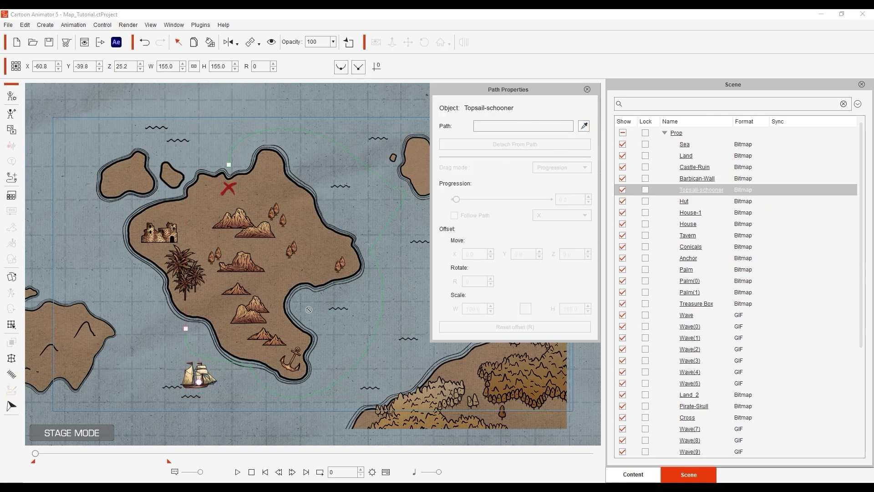
left_click(250, 366)
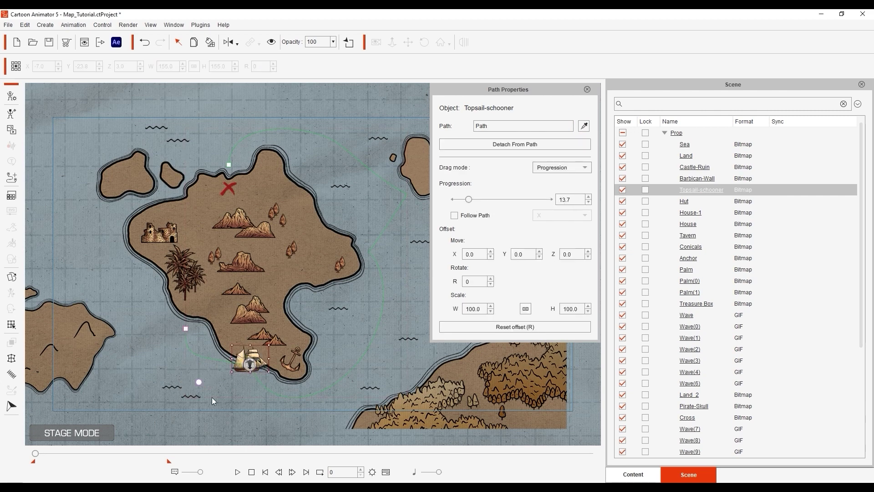
Key the schooner at progression 54.2 on frame 170, beside the castle town, and preview it.
left_click_drag(65, 453, 82, 453)
left_click_drag(466, 204, 508, 206)
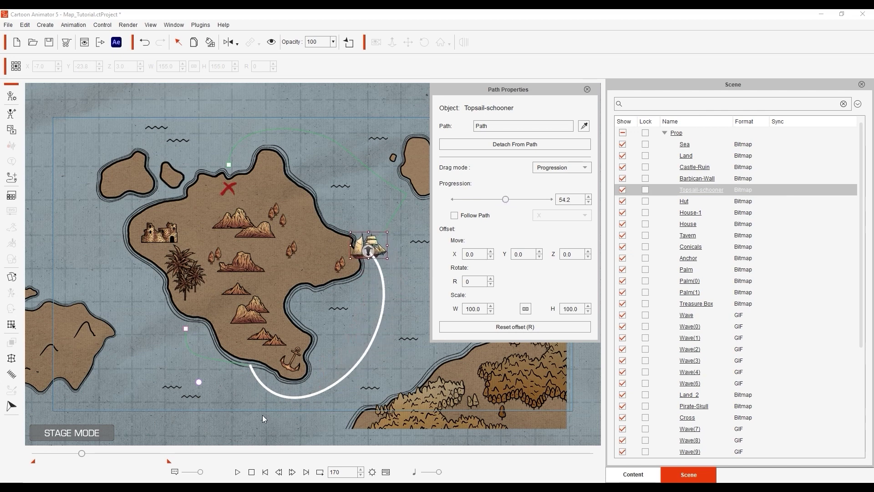
left_click(252, 471)
left_click(237, 472)
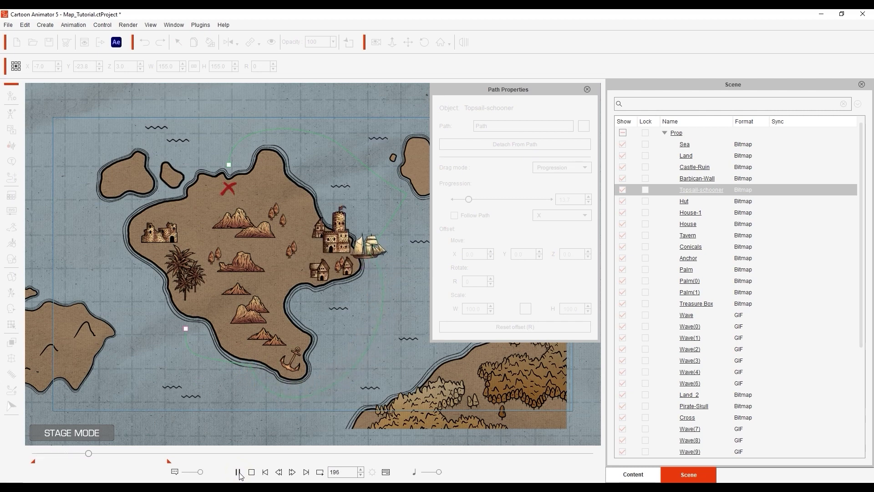
left_click(251, 472)
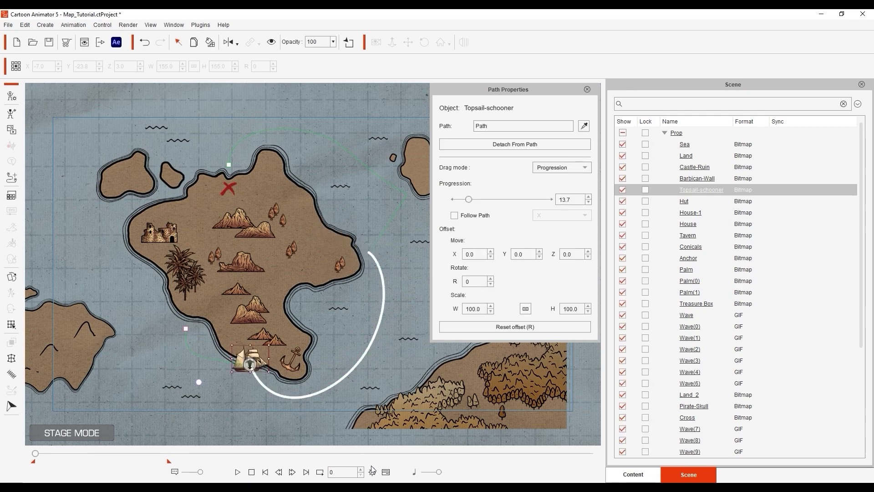
Show the timeline and preview the schooner's existing path progress track.
left_click(386, 472)
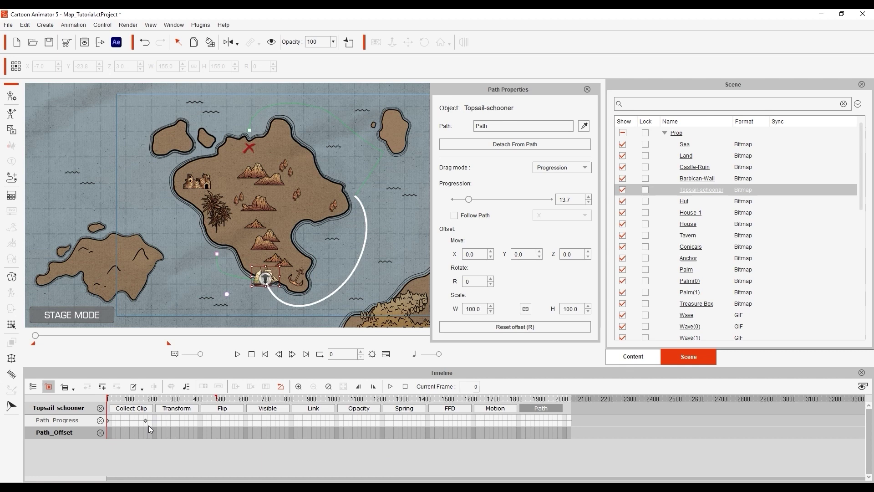
left_click_drag(112, 400, 157, 403)
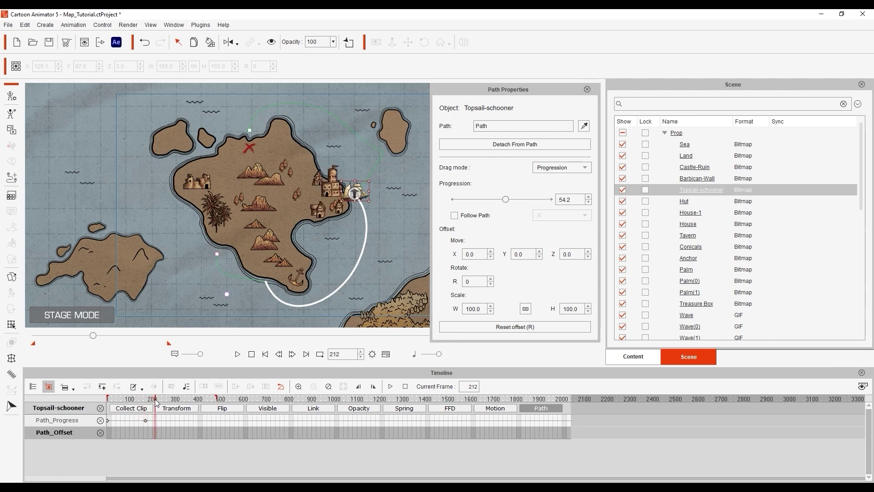
left_click(154, 419)
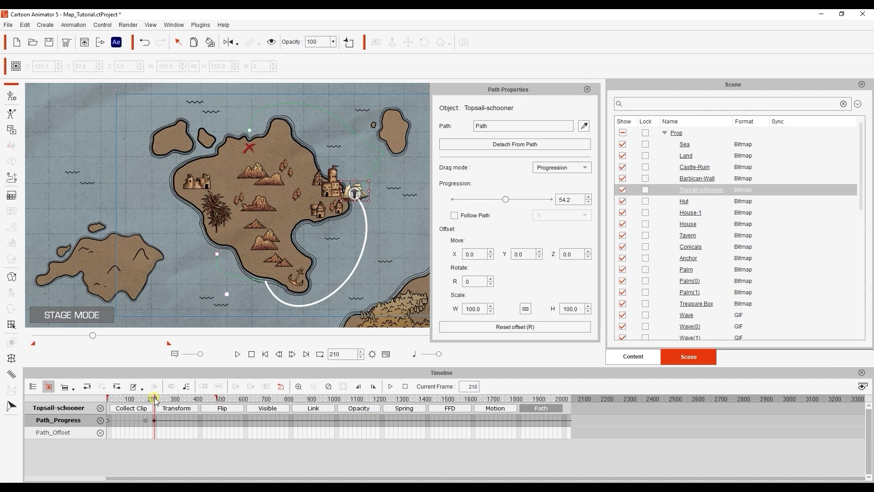
Carry the schooner to the skull island at progression 65.2, preview it, then go to frame 306.
left_click_drag(155, 399, 169, 402)
left_click_drag(506, 203, 517, 203)
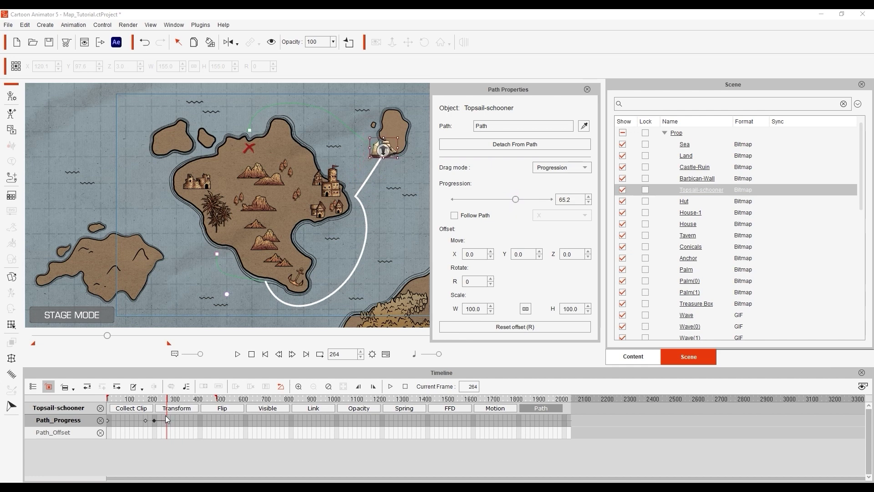
left_click(157, 399)
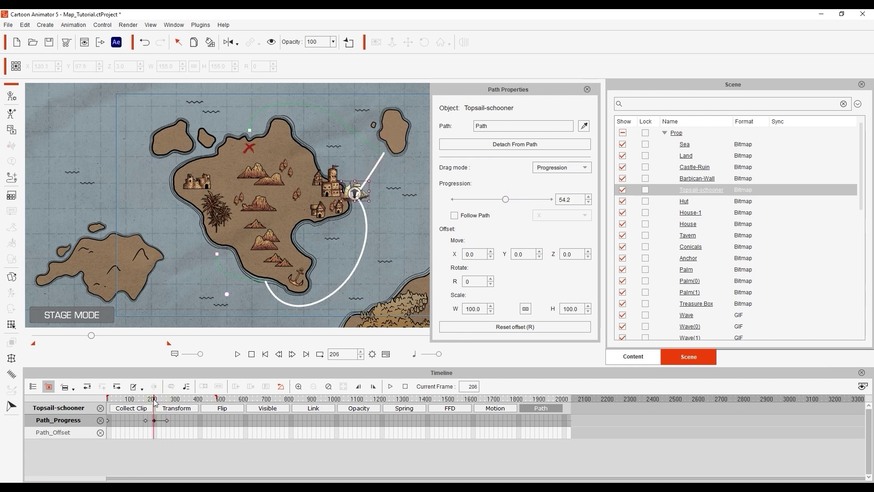
left_click(238, 354)
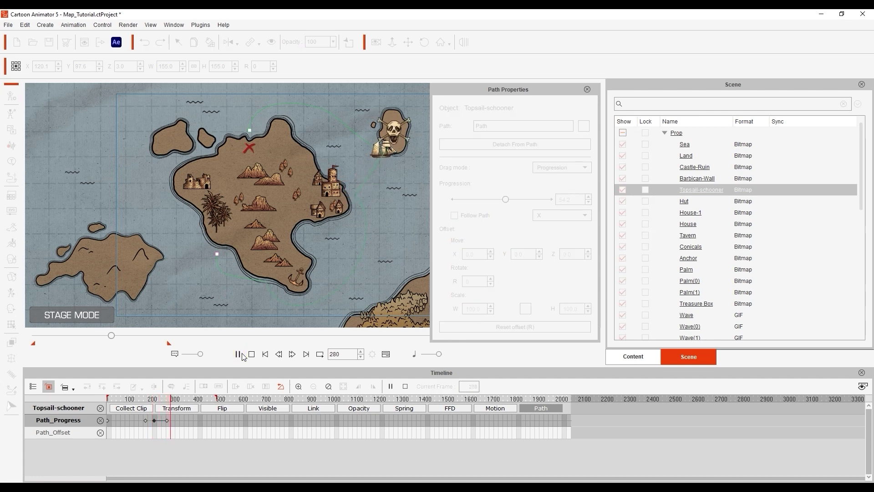
left_click(251, 355)
left_click_drag(167, 403, 176, 404)
left_click(177, 420)
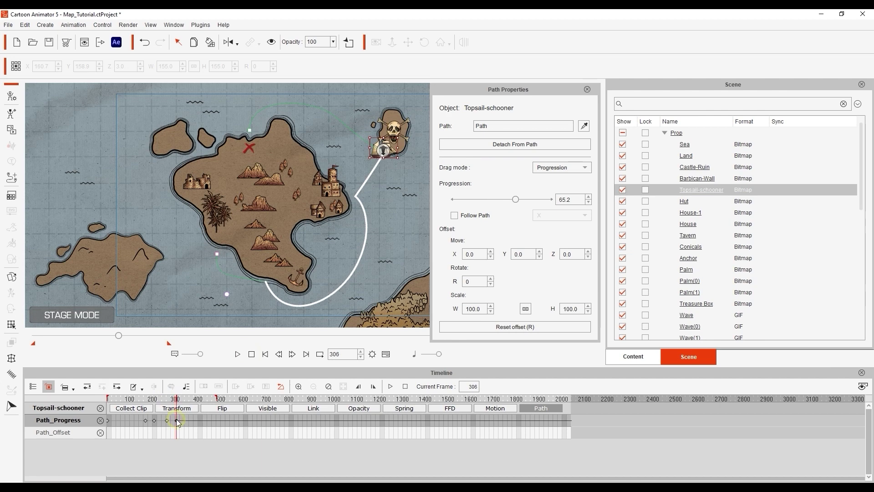
Flip the schooner at frame 306 and send it to progression 100 at the path's northern end.
left_click(236, 408)
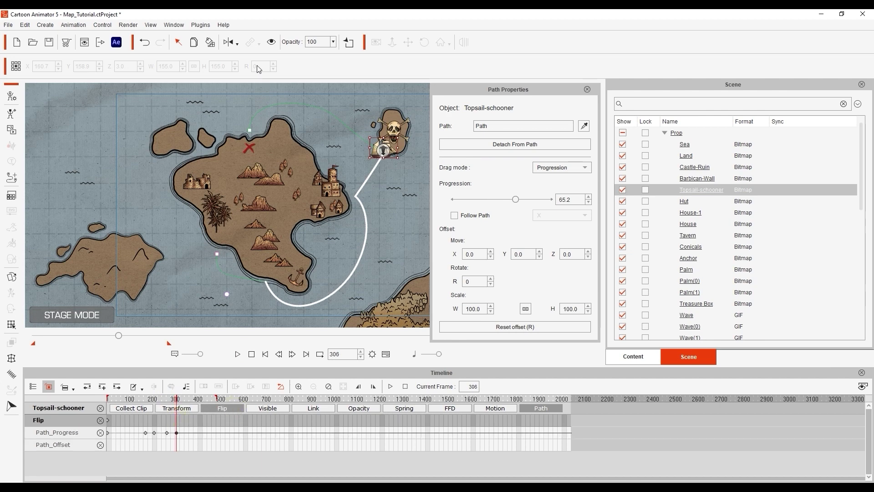
left_click(233, 44)
left_click_drag(177, 399, 201, 400)
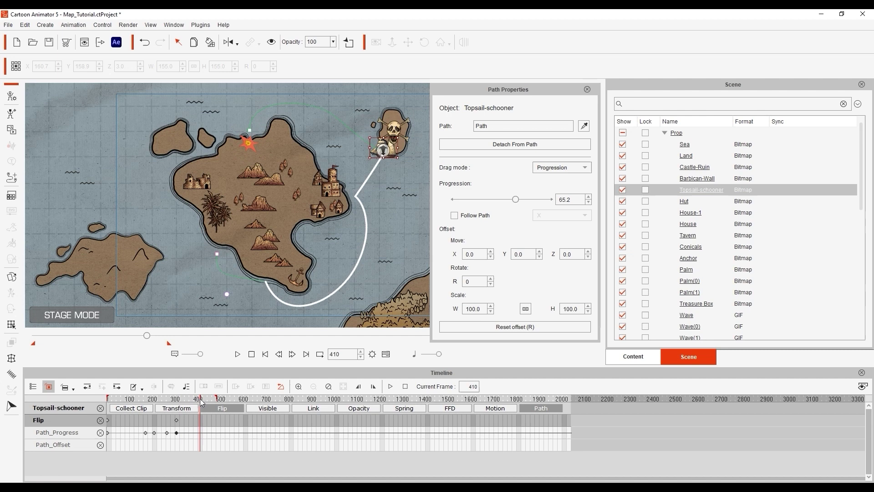
left_click_drag(515, 199, 560, 205)
left_click_drag(199, 400, 207, 397)
left_click(238, 354)
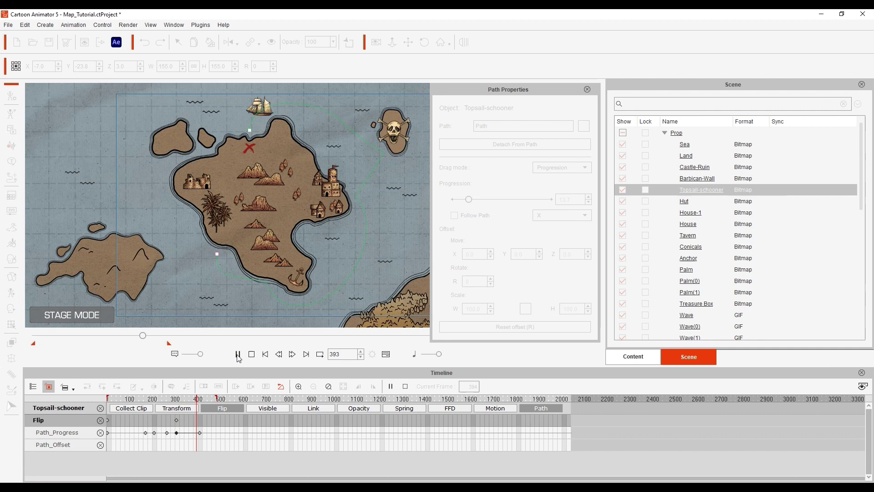
left_click(239, 354)
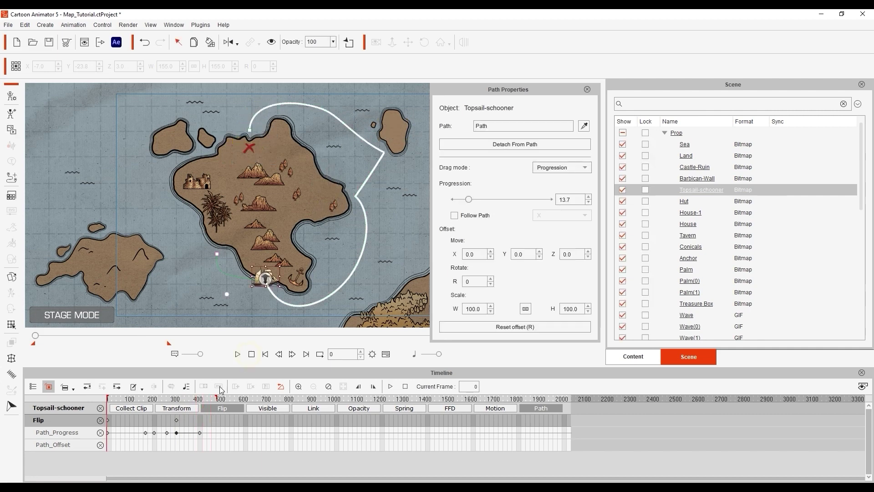
left_click(146, 433)
Ease the progress keys: Smooth at frame 170, Decelerate at 264, Smooth at 408.
left_click(587, 90)
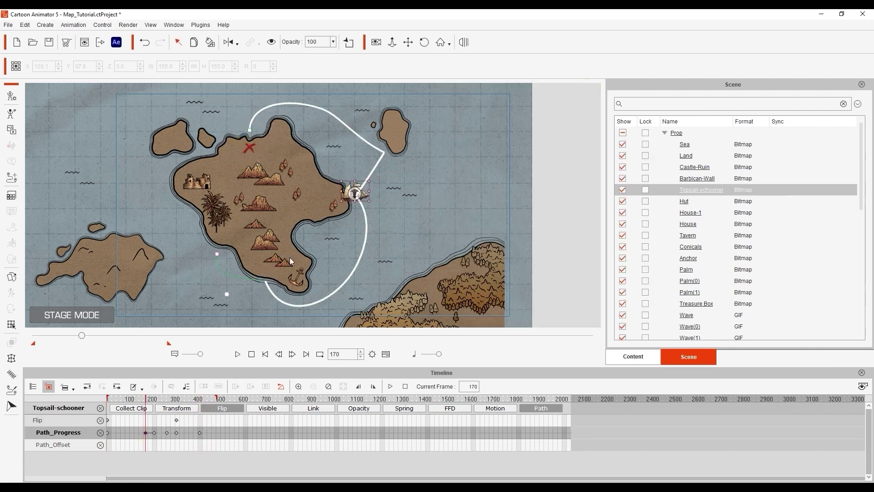
right_click(144, 433)
left_click(217, 410)
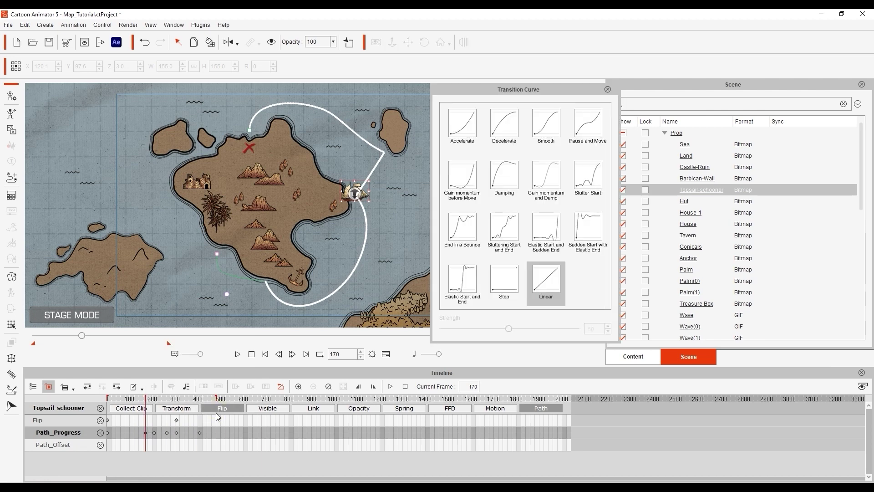
left_click(510, 130)
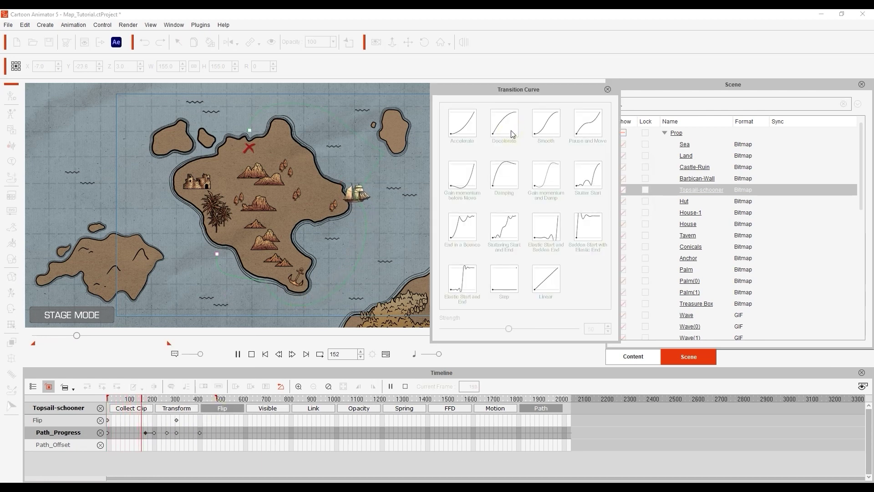
left_click(548, 132)
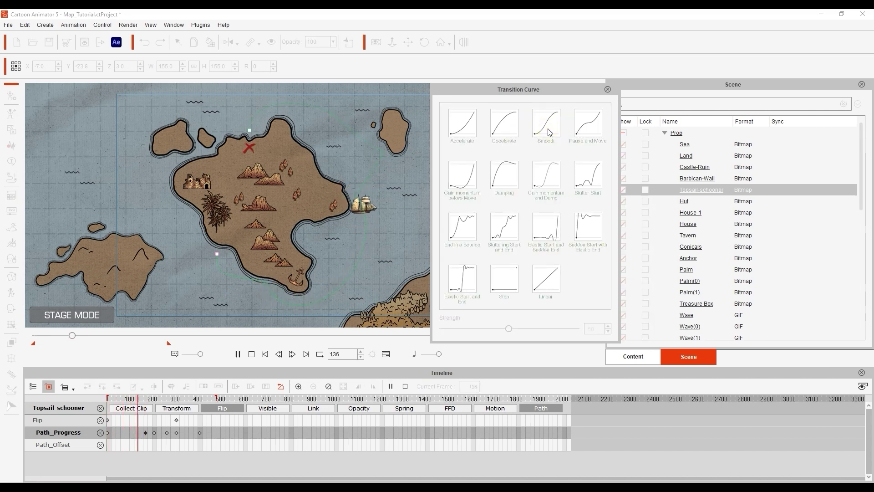
key("space")
left_click(166, 433)
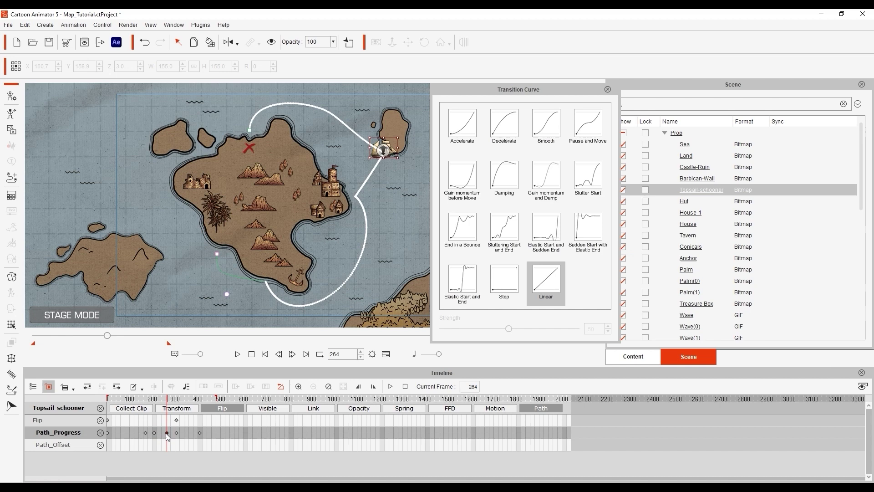
left_click(499, 131)
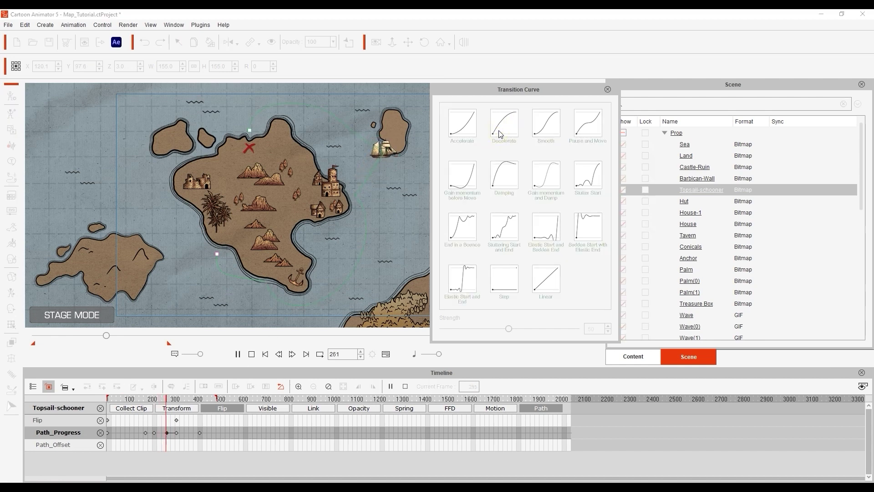
left_click(201, 432)
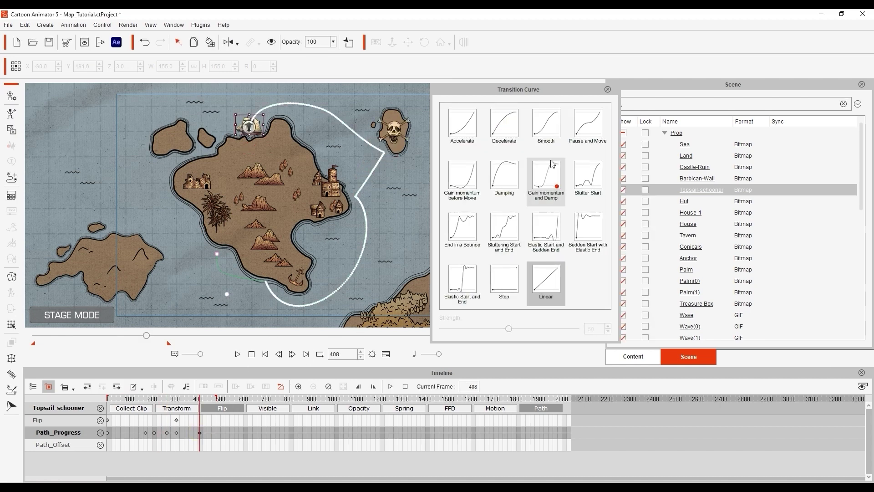
left_click(554, 129)
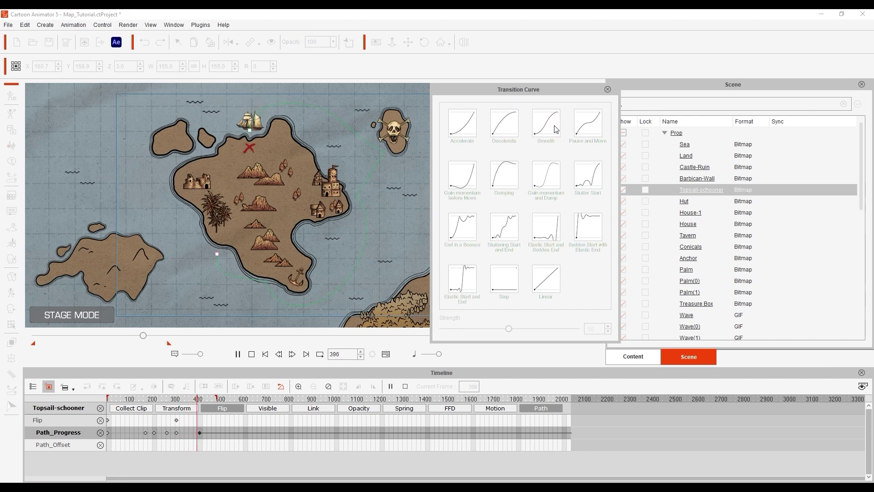
left_click(607, 89)
Hide the timeline, play the finished map animation from frame 0, then stop it.
left_click(252, 354)
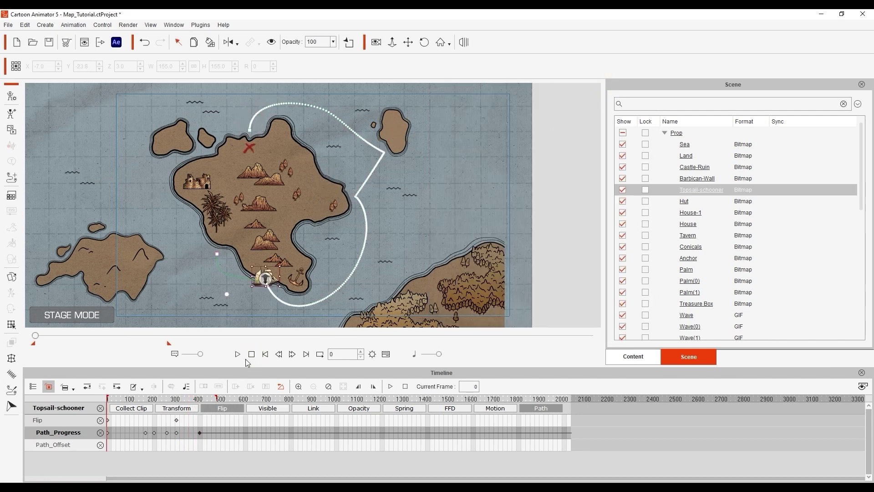
left_click(386, 354)
left_click(237, 472)
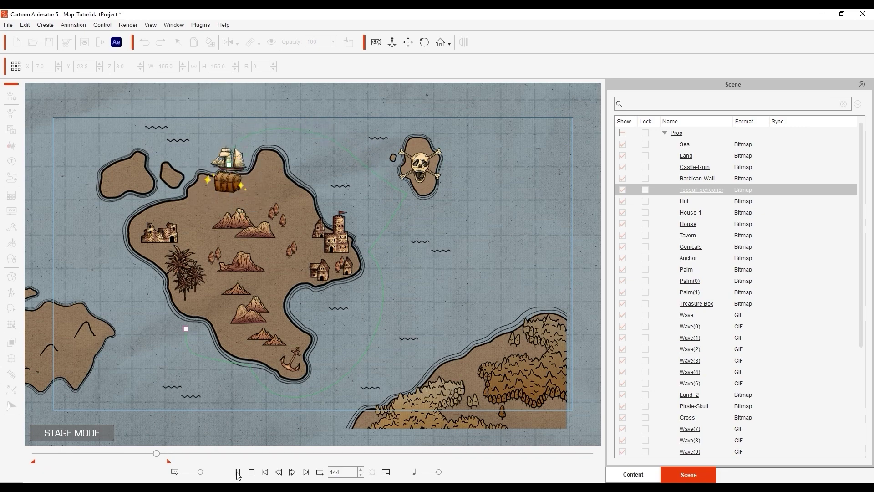
left_click(237, 472)
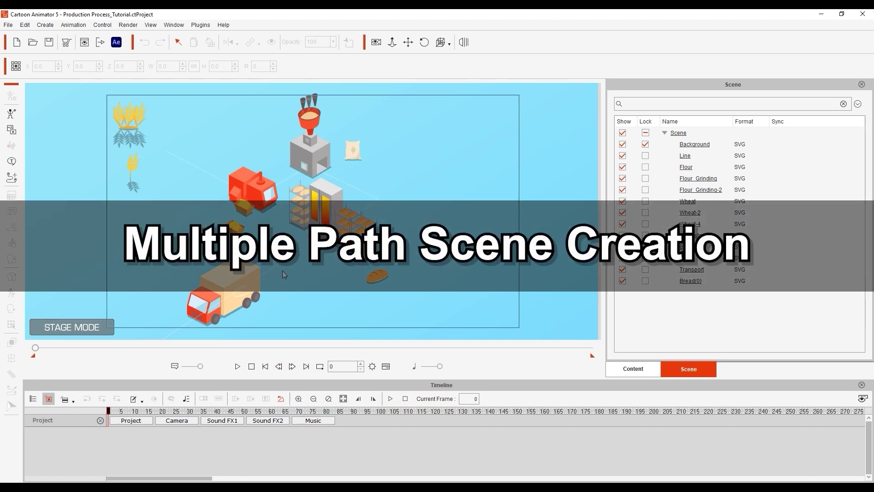
Draw a straight path ending at the red harvester and attach the Wheat stalk to it.
left_click(20, 179)
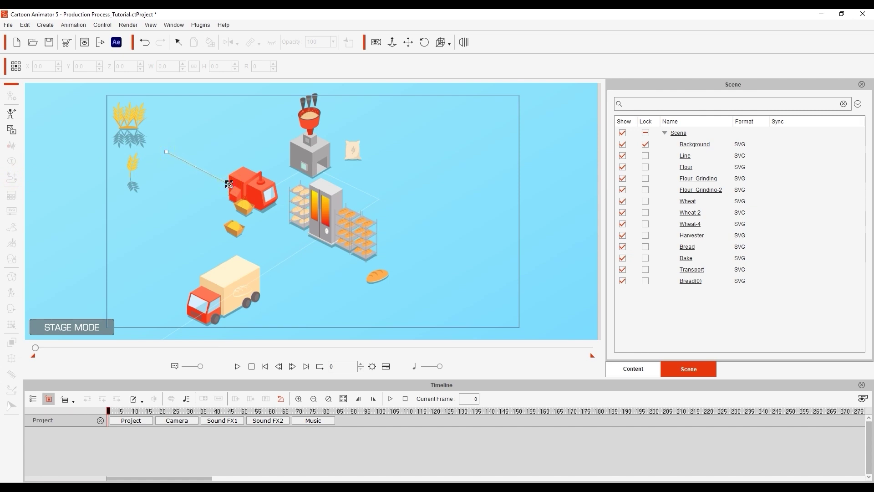
right_click(218, 199)
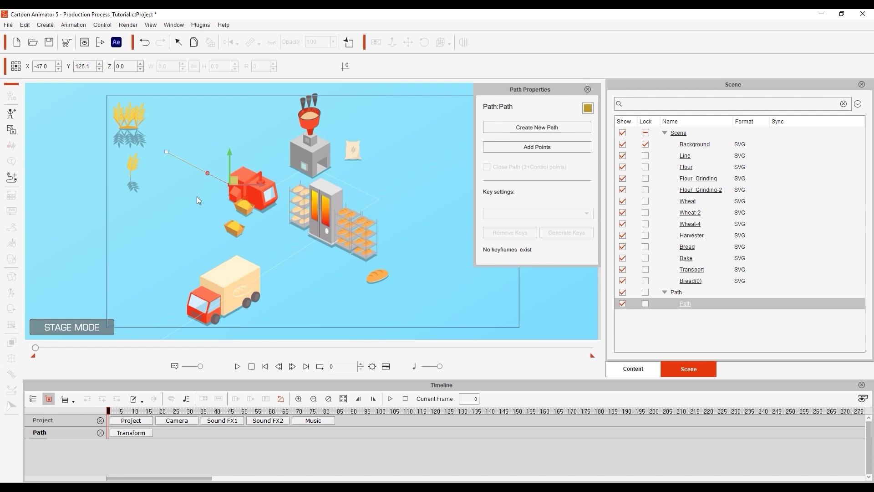
left_click(131, 175)
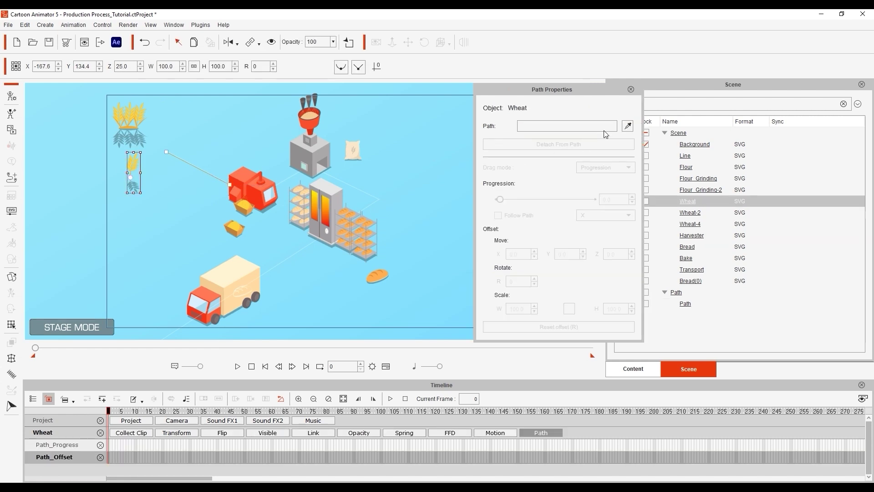
left_click(628, 126)
left_click(168, 154)
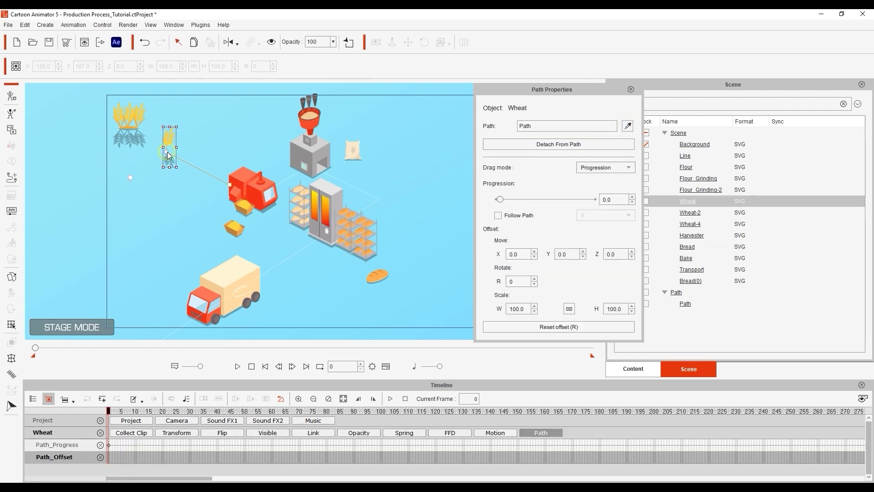
Move Wheat to the path's end at frame 46 and preview its motion.
left_click(239, 366)
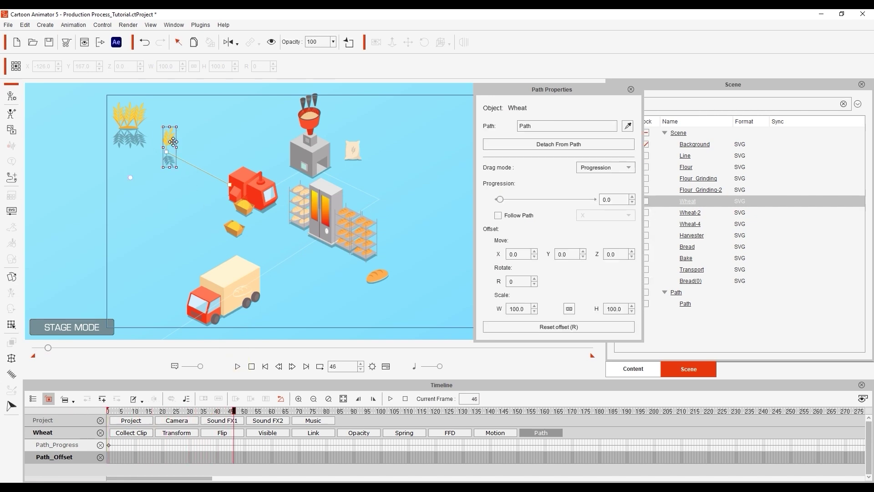
left_click_drag(173, 141, 232, 193)
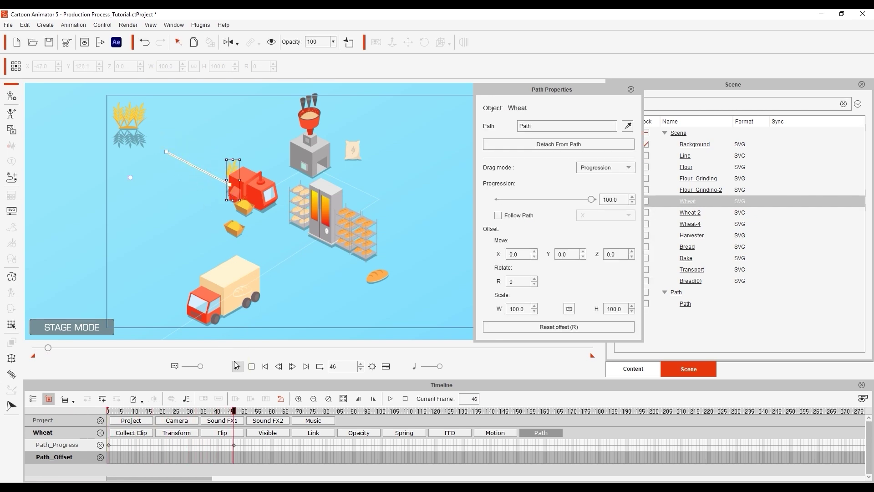
left_click(237, 366)
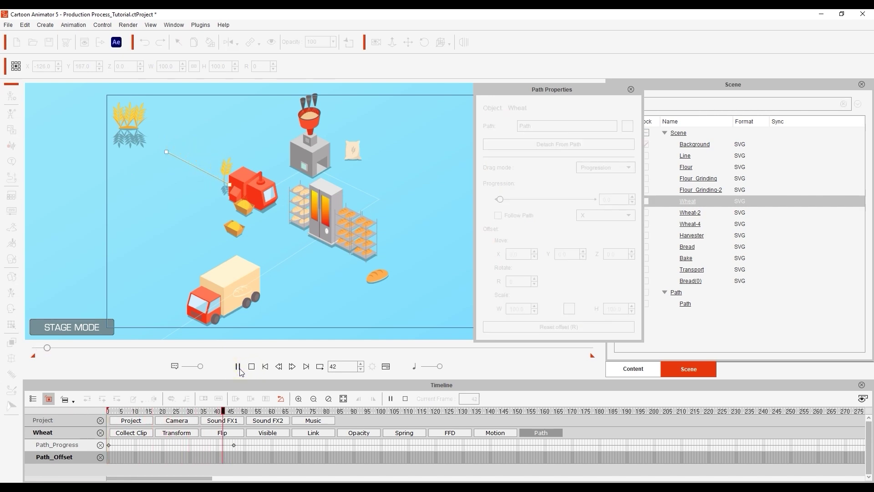
left_click(250, 367)
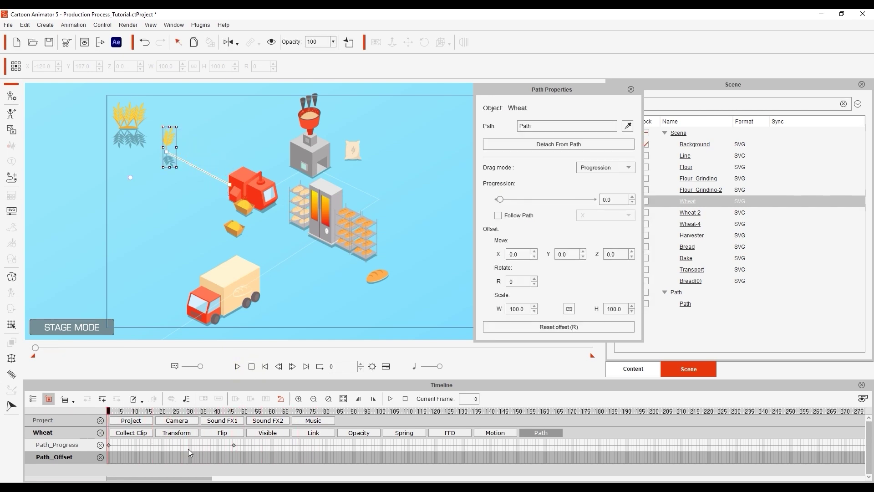
Generate path keys for Wheat on the path, then close Path Properties.
left_click(192, 165)
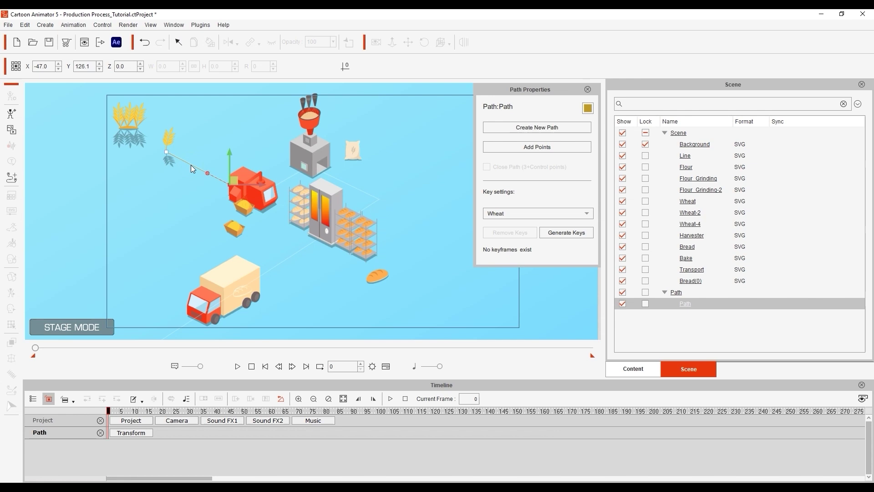
left_click(541, 212)
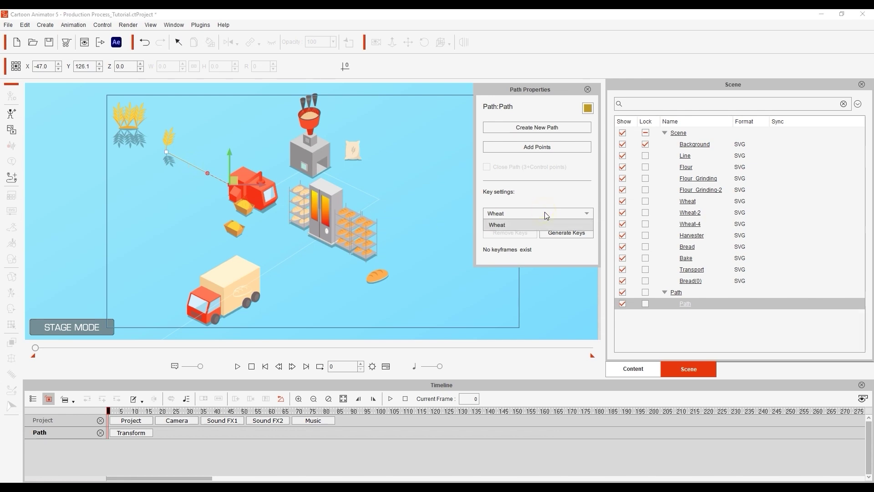
left_click(545, 213)
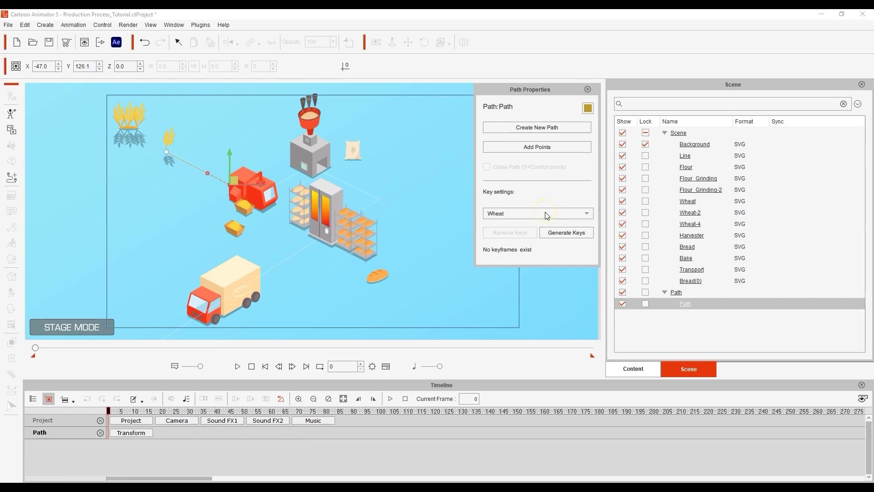
left_click(581, 237)
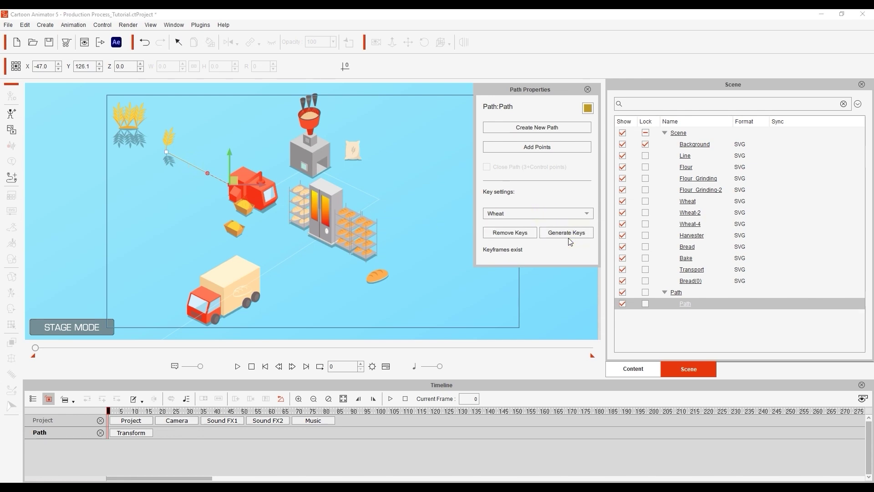
left_click(588, 89)
left_click(704, 307)
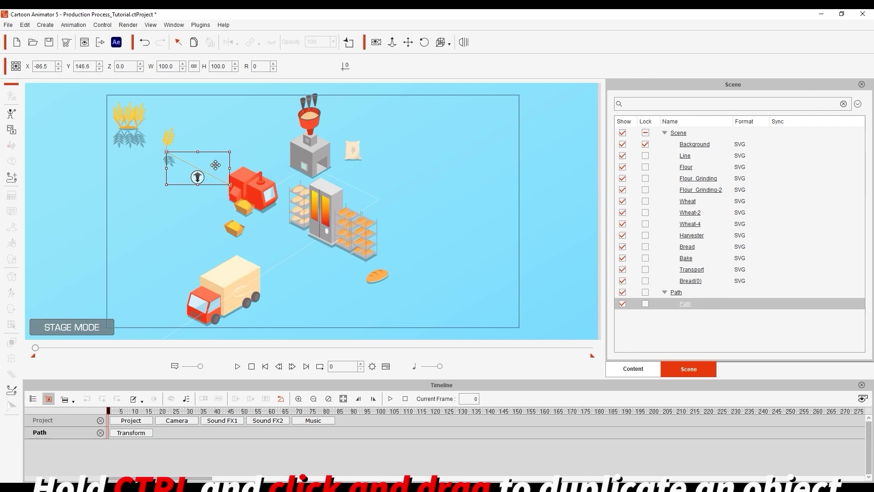
Duplicate the path as Path(0) and reshape its points to run from the harvester to the flour grinder.
left_click_drag(213, 163, 299, 174)
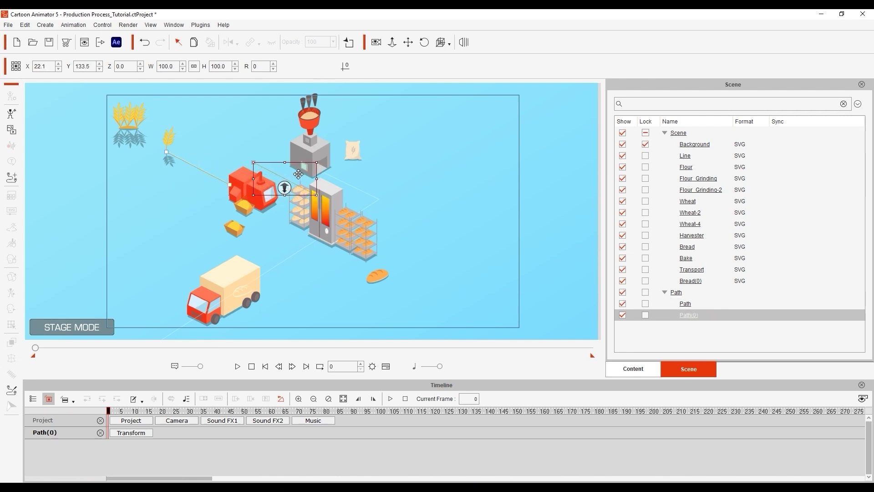
left_click(12, 394)
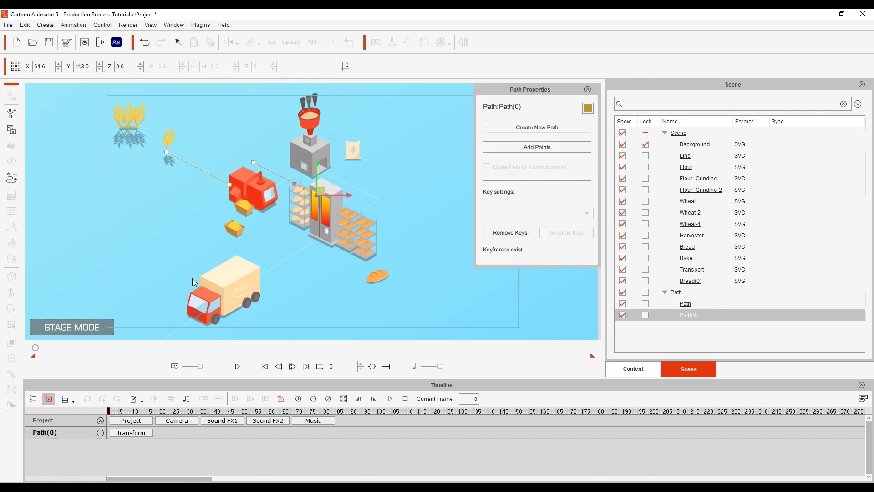
left_click_drag(320, 190, 306, 165)
left_click_drag(254, 163, 264, 189)
Attach Wheat-4 to Path(0) using Follow Path Keys and preview its motion.
left_click(234, 229)
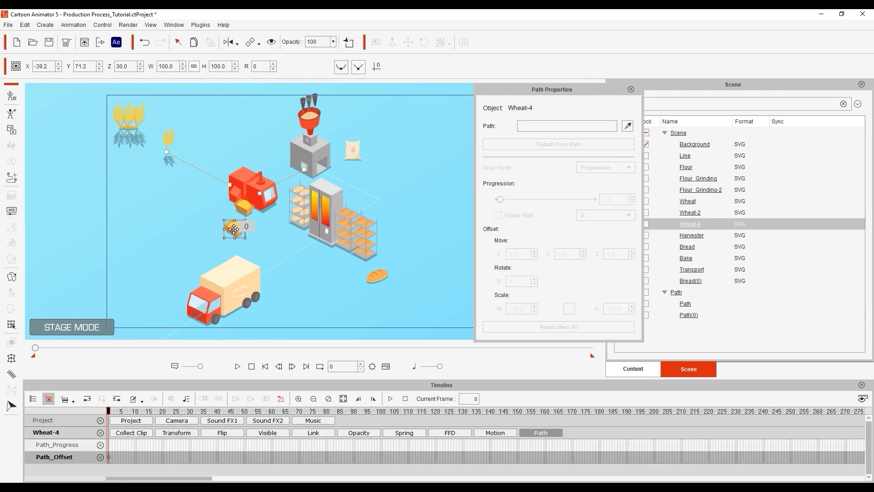
left_click(626, 128)
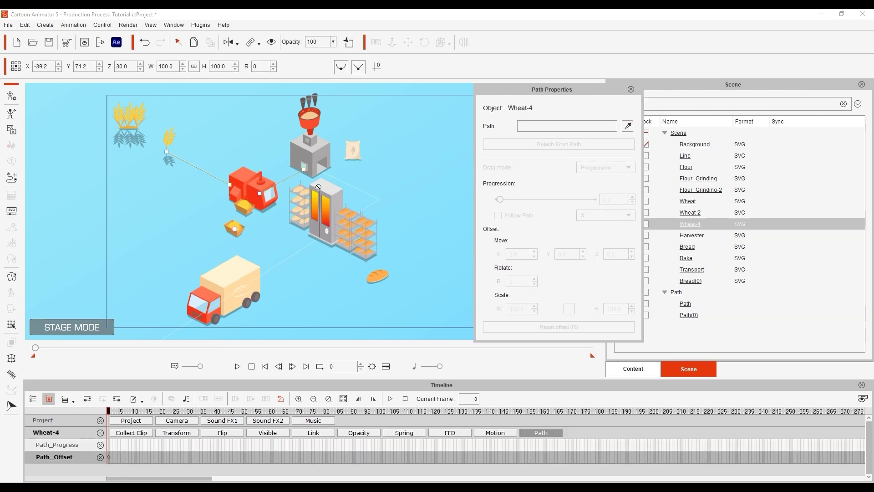
left_click(259, 193)
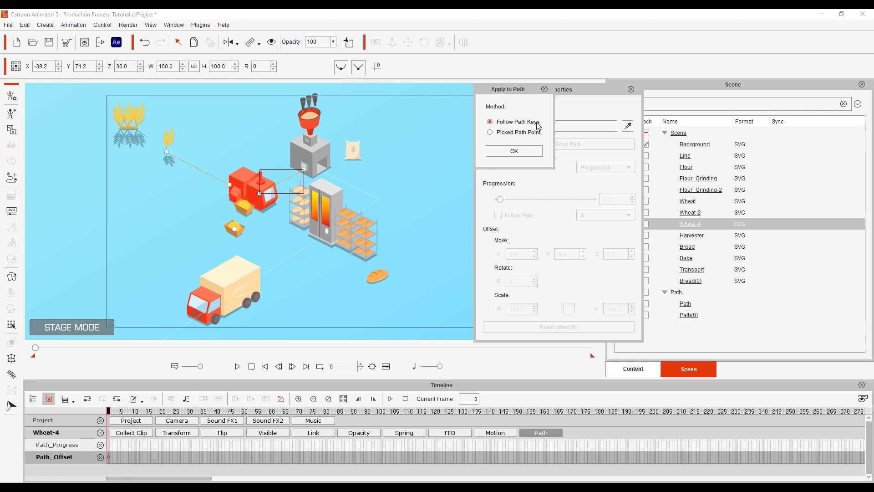
left_click(527, 149)
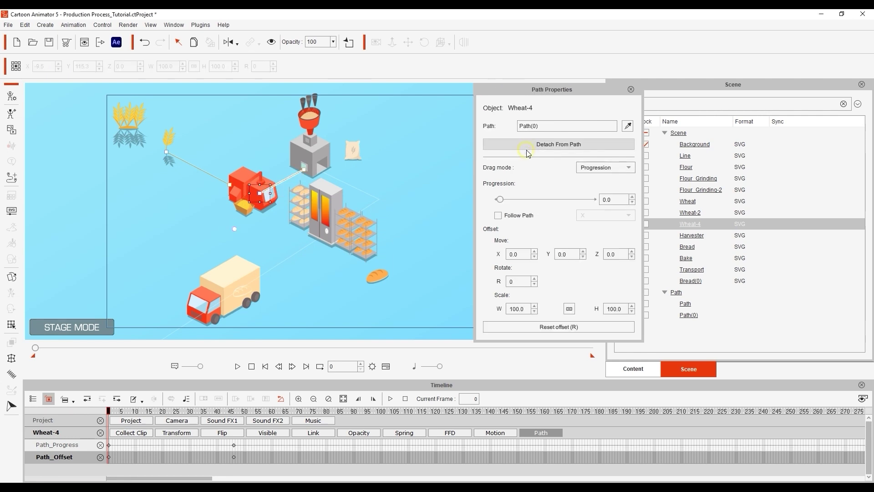
left_click(237, 367)
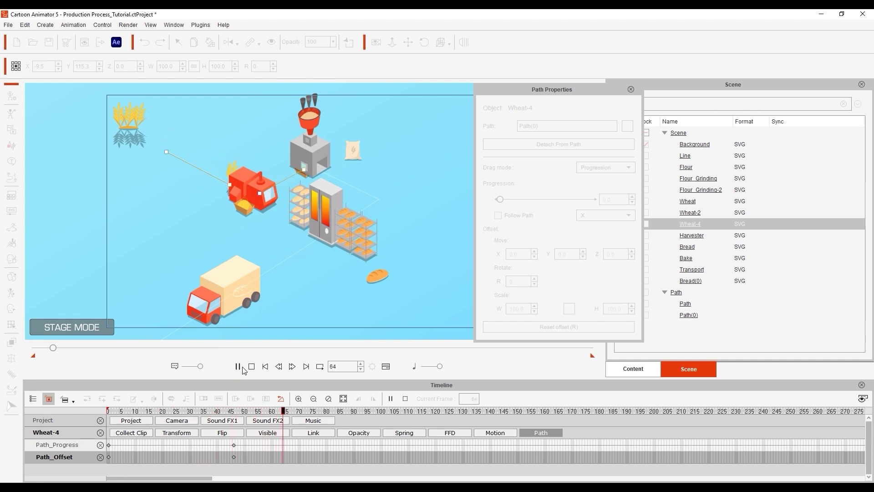
left_click(252, 367)
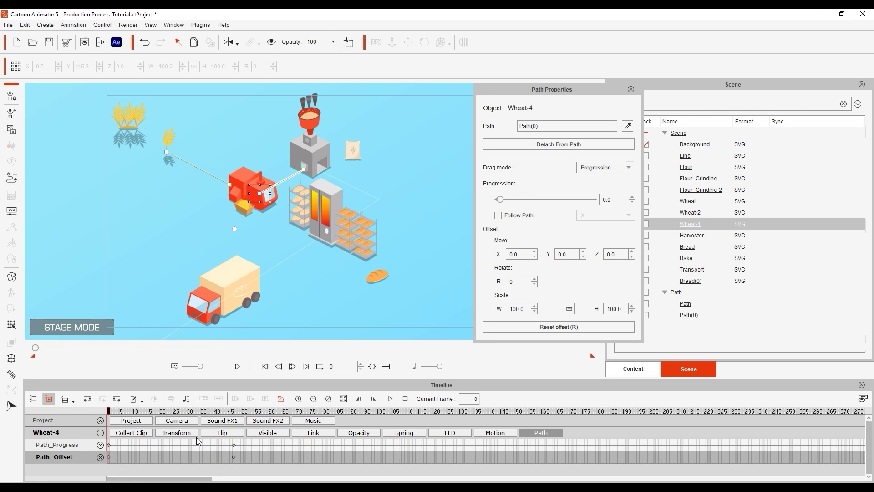
Select Wheat-4's path keyframes in the timeline and preview the current timing.
left_click_drag(251, 457, 204, 450)
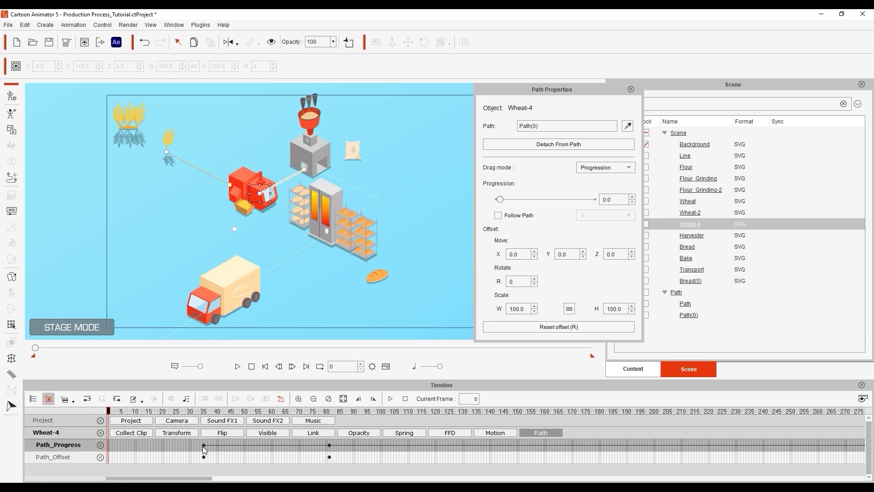
left_click(203, 450)
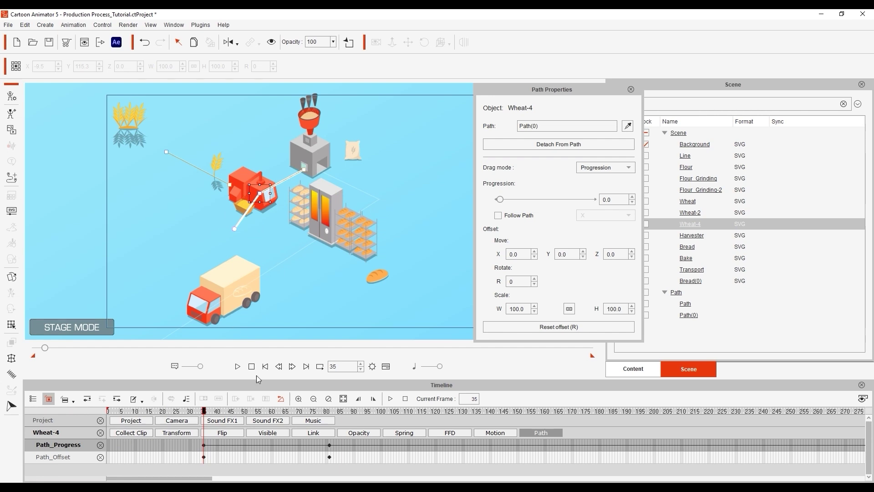
left_click(238, 367)
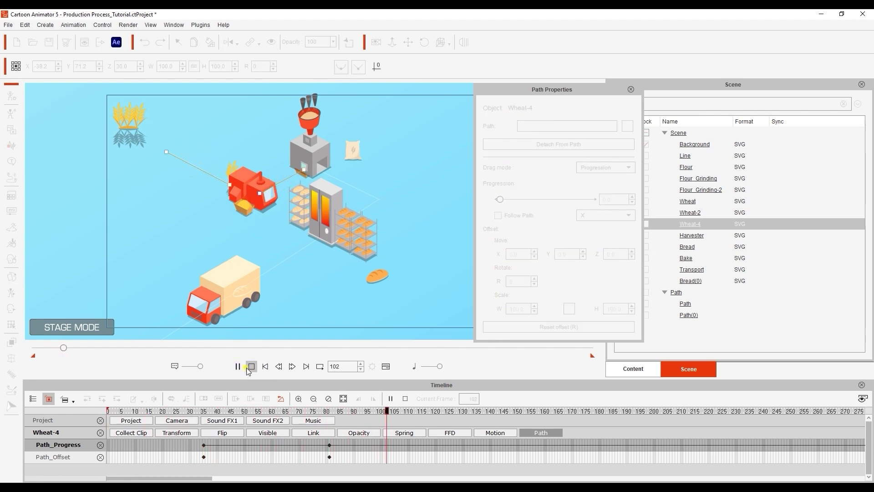
left_click(251, 367)
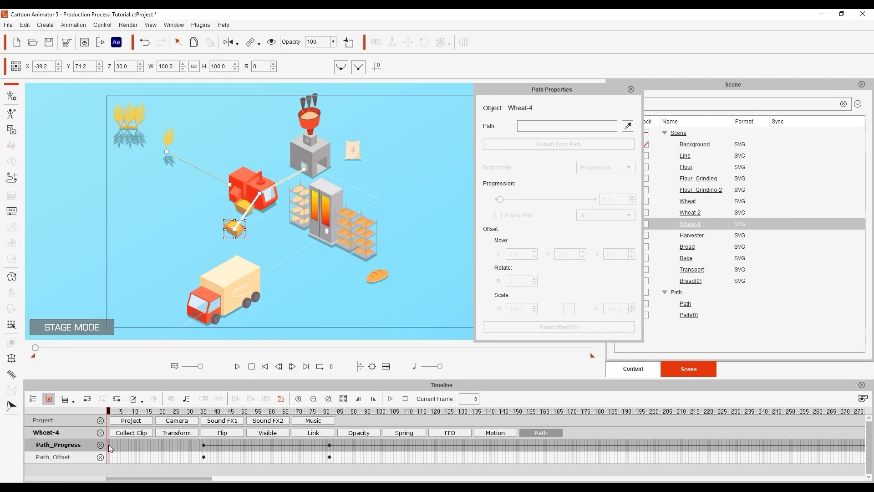
Shift Wheat-4's Path_Progress and Path_Offset keys to frames 45 and 90, then preview.
left_click(108, 445)
left_click(125, 411)
left_click_drag(125, 413, 235, 421)
left_click(325, 455)
left_click(187, 410)
left_click_drag(210, 448, 237, 448)
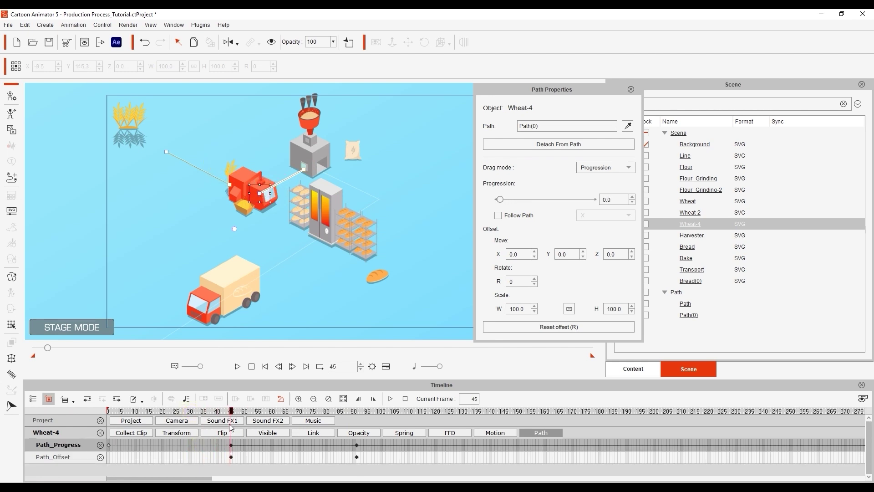
left_click(238, 366)
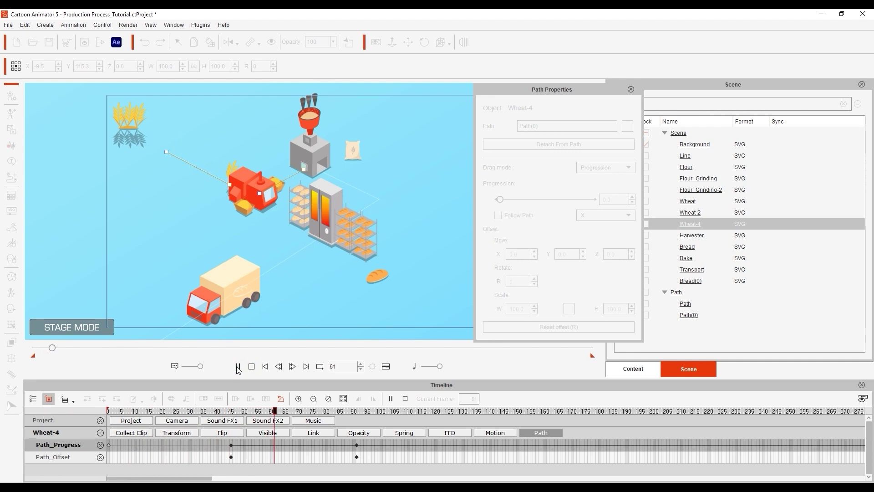
left_click(251, 367)
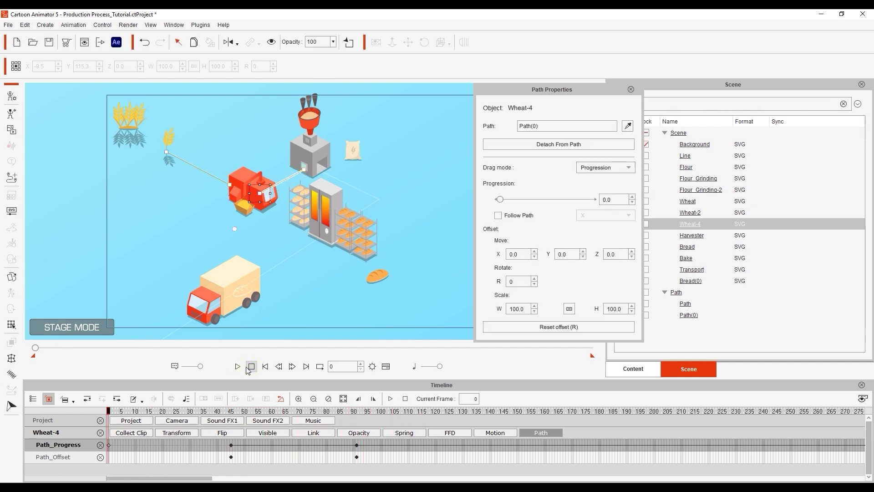
Duplicate Path(0) as Path(1) and move it up beside the flour bag.
left_click(299, 174)
left_click(591, 90)
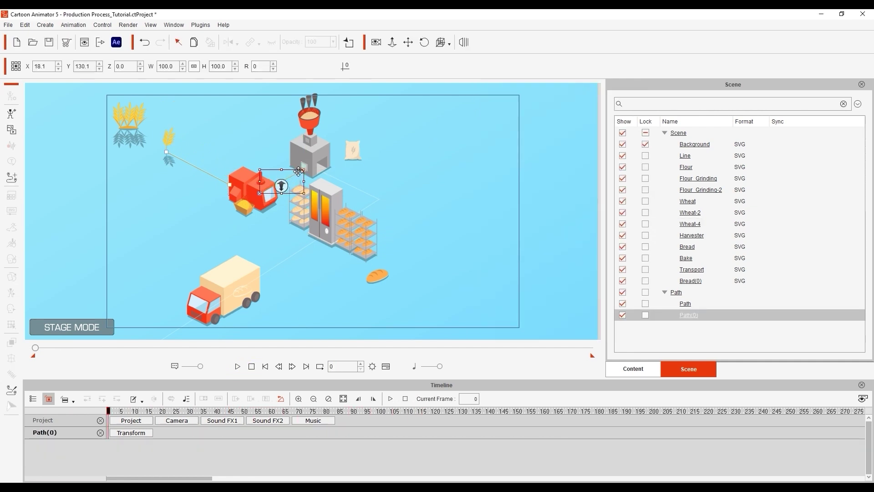
left_click_drag(346, 176, 353, 154)
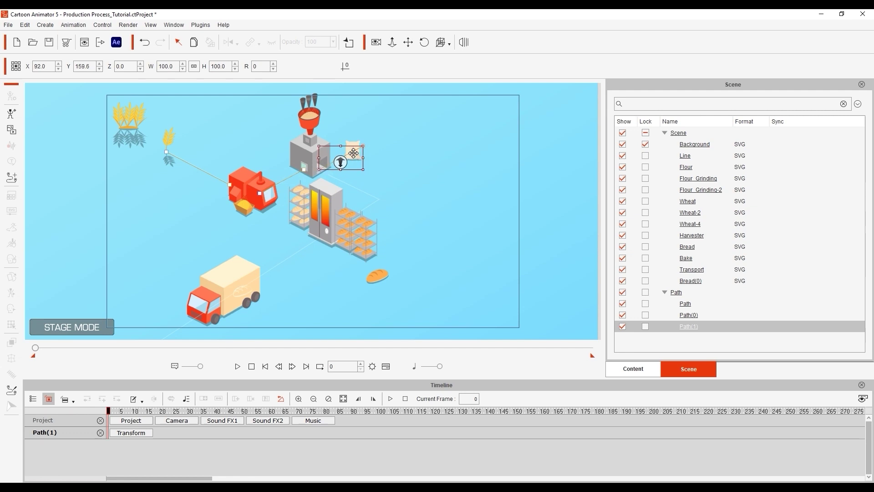
Reshape Path(1) down to the oven by dragging its end point and adding a point.
left_click(14, 390)
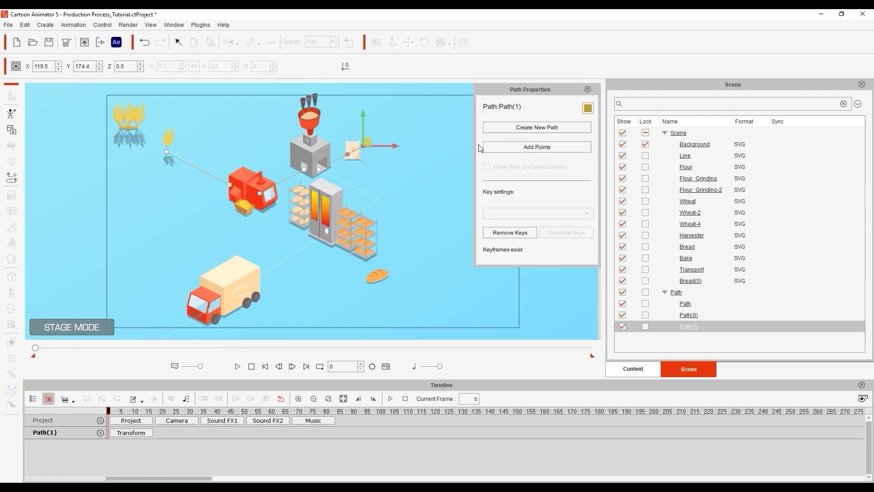
left_click_drag(370, 142, 386, 195)
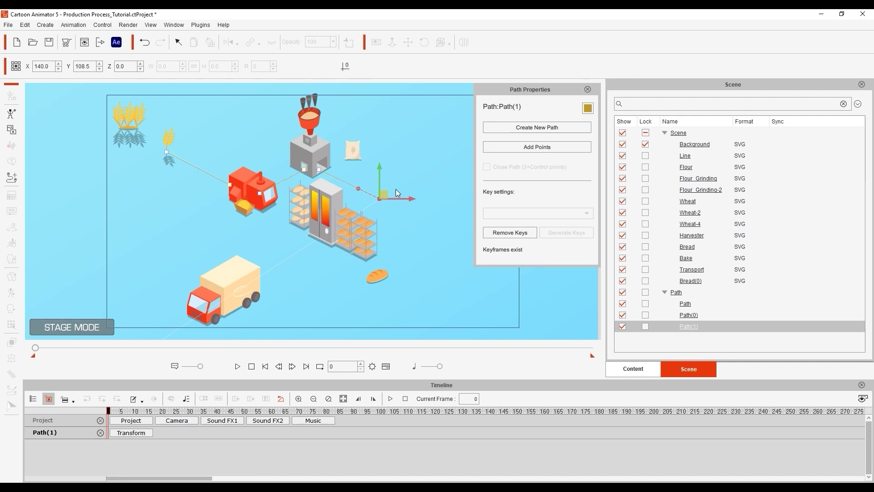
left_click(552, 147)
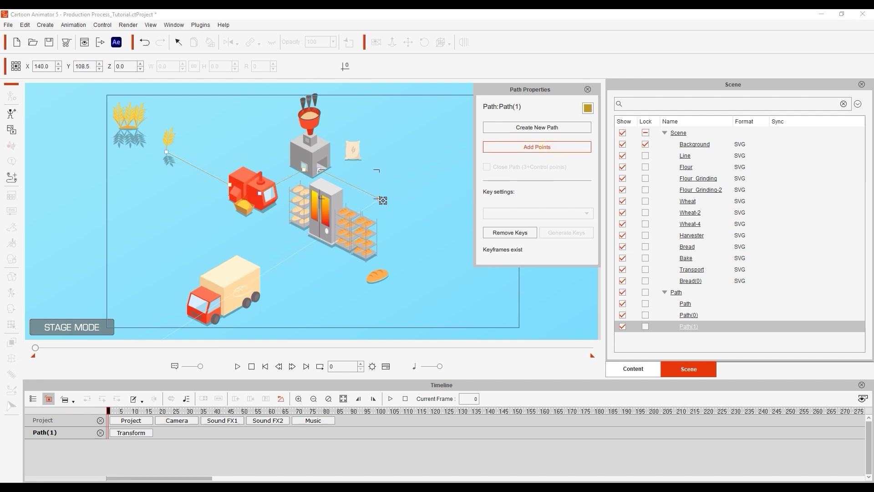
left_click(333, 230)
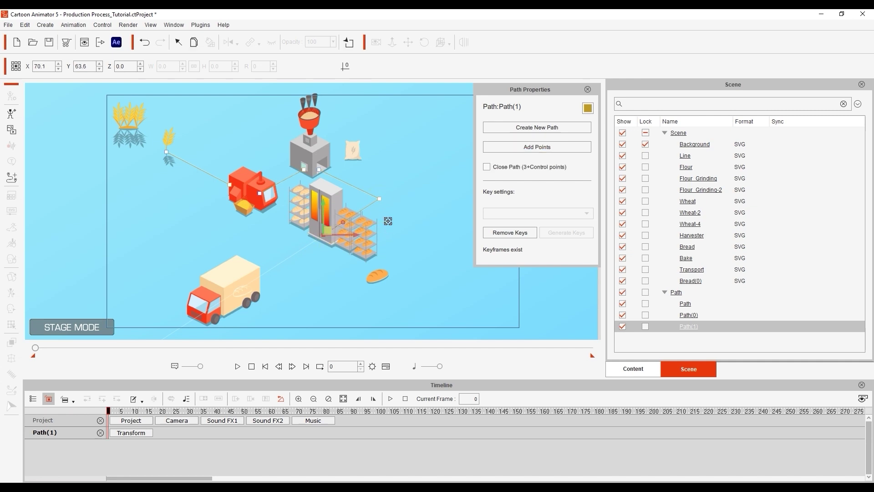
left_click(590, 90)
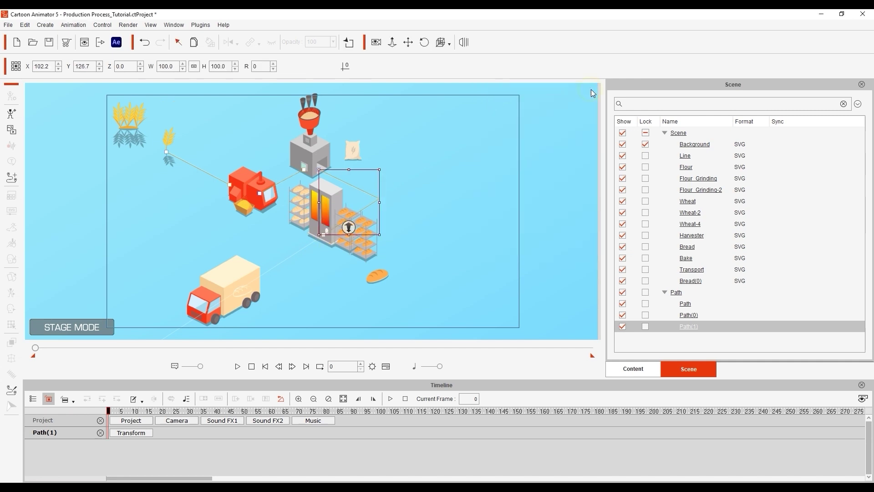
Attach the flour bag to Path(1) following the path keys, and preview its motion.
left_click(357, 149)
right_click(356, 148)
mouse_move(449, 237)
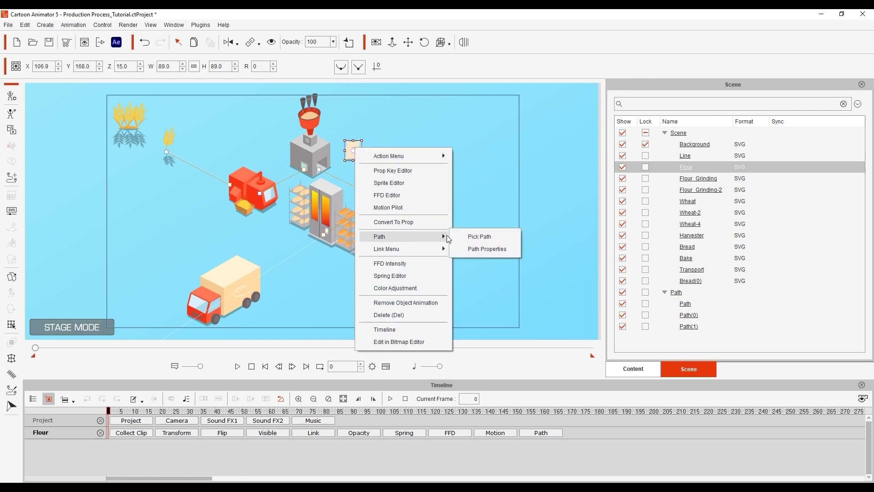
left_click(480, 237)
left_click(320, 170)
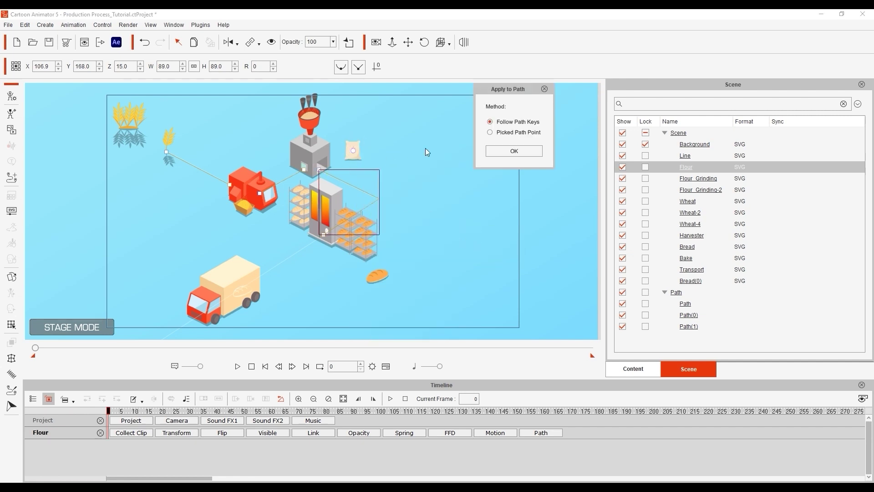
left_click(524, 152)
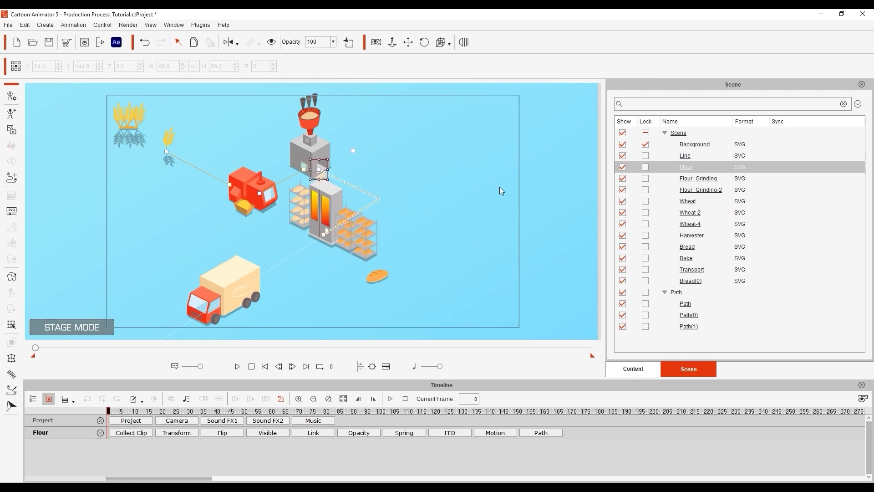
left_click(237, 366)
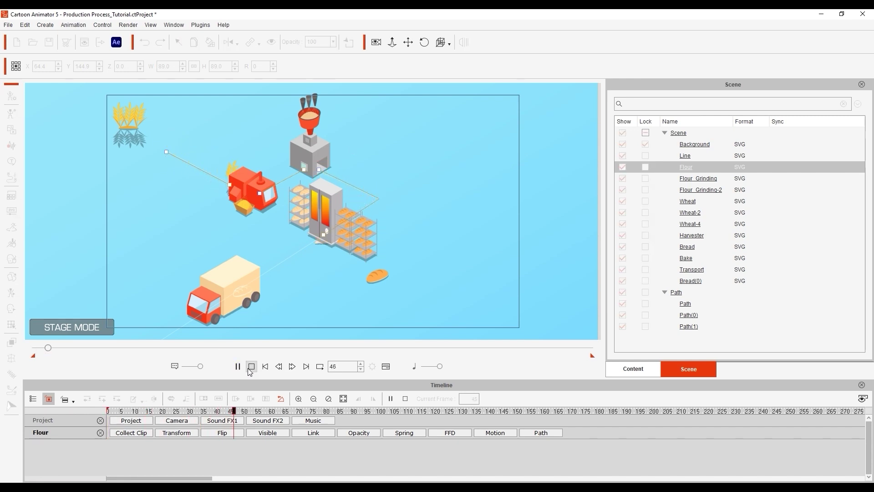
left_click(250, 367)
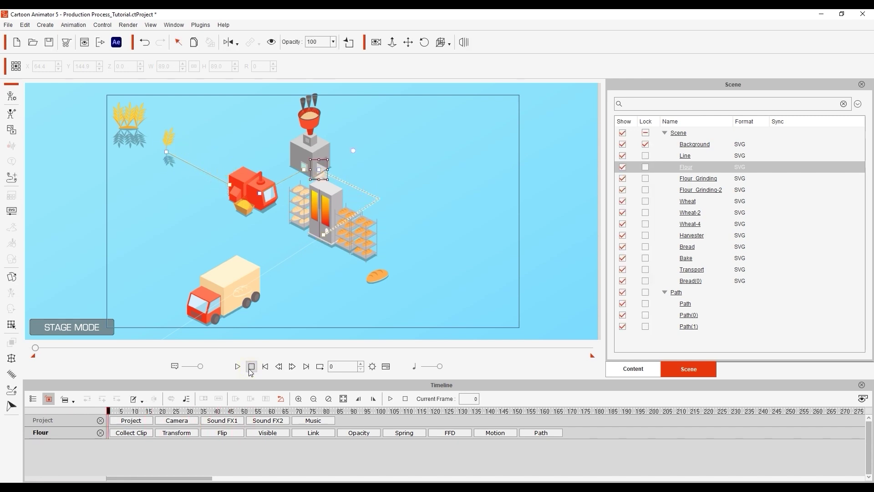
Shift the flour's path keys to start around frame 98, then play back to check.
left_click(541, 434)
left_click_drag(237, 463, 106, 441)
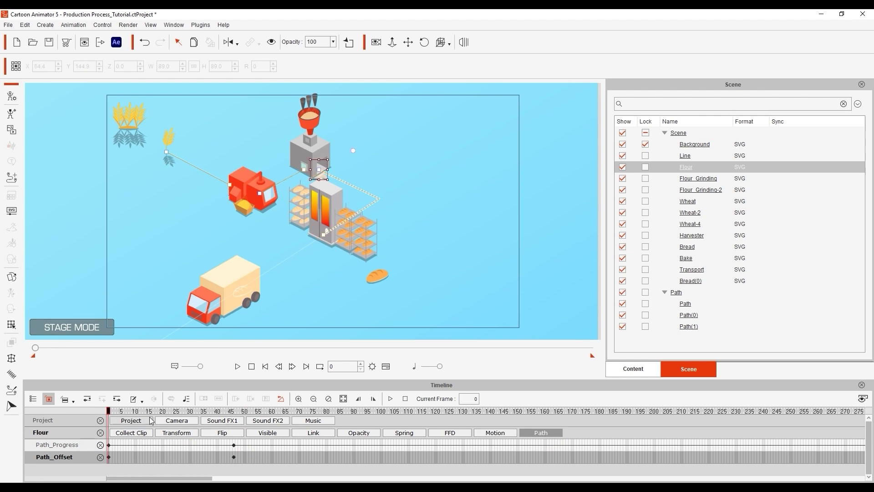
left_click_drag(111, 411, 383, 413)
left_click_drag(110, 445, 377, 448)
left_click_drag(141, 411, 92, 411)
double_click(108, 444)
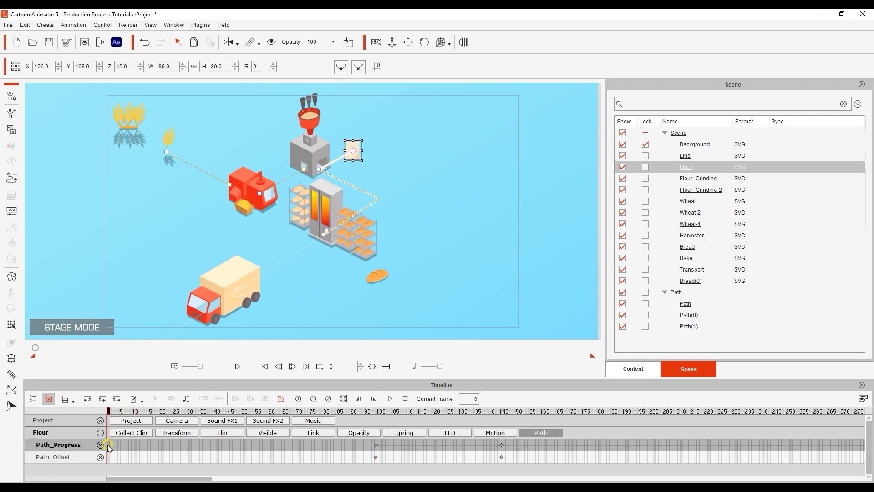
left_click(238, 367)
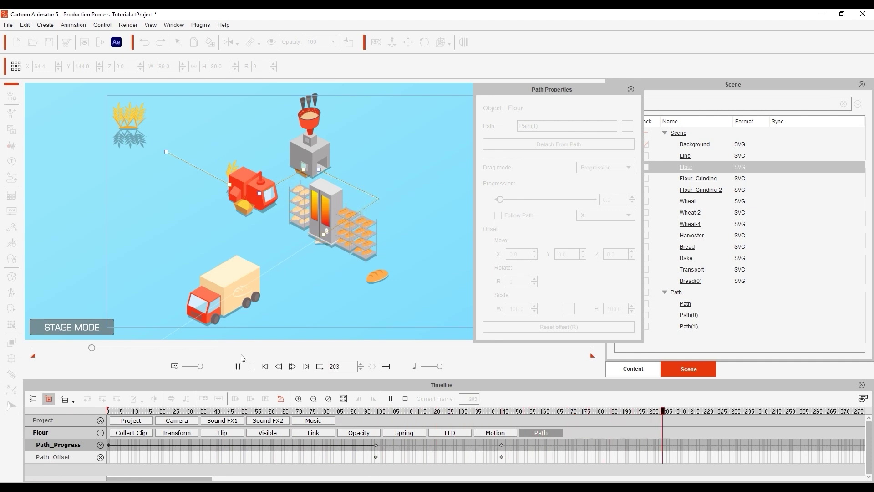
left_click(252, 367)
left_click(631, 89)
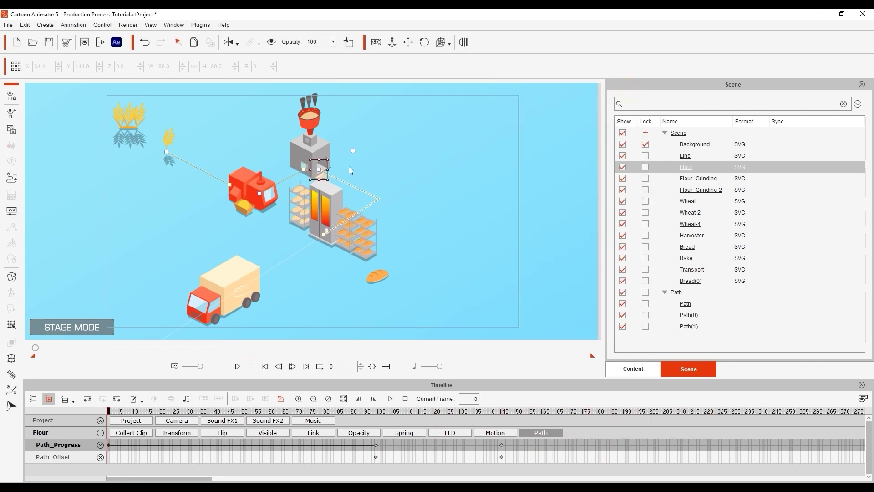
Copy Path(0) as Path(2) and place it near the oven for point editing.
left_click(290, 179)
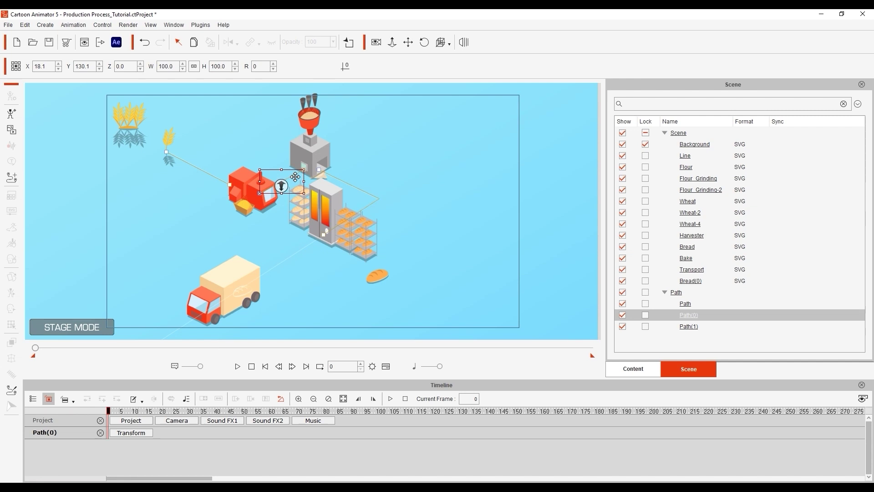
key("ctrl+d")
left_click_drag(296, 177, 242, 290)
left_click(11, 390)
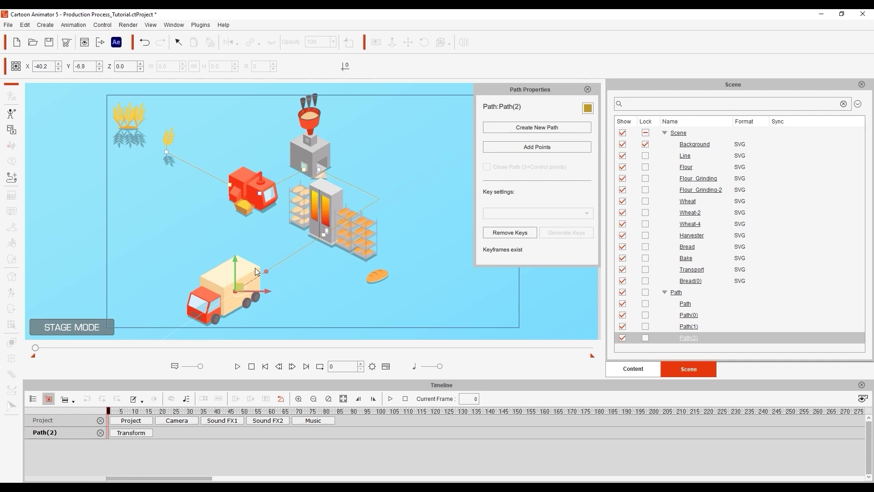
Attach the bread to Path(2), following the path's keys.
left_click(380, 275)
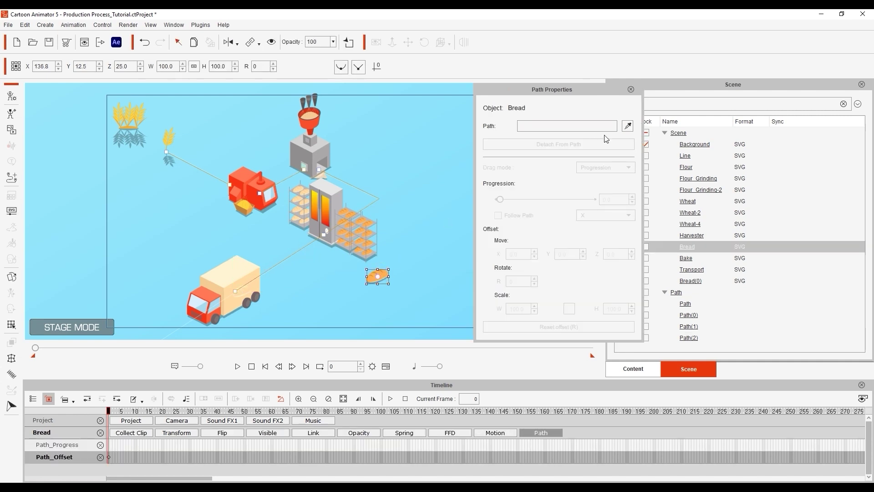
left_click(627, 126)
left_click(319, 237)
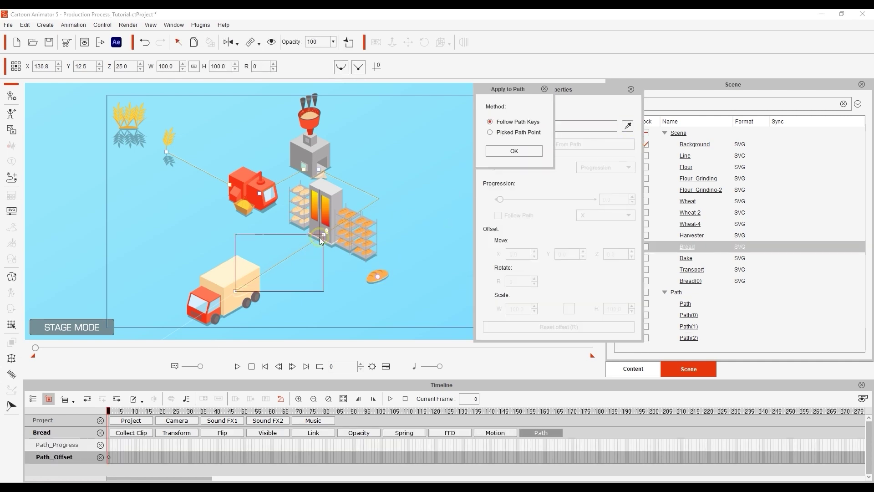
left_click(513, 150)
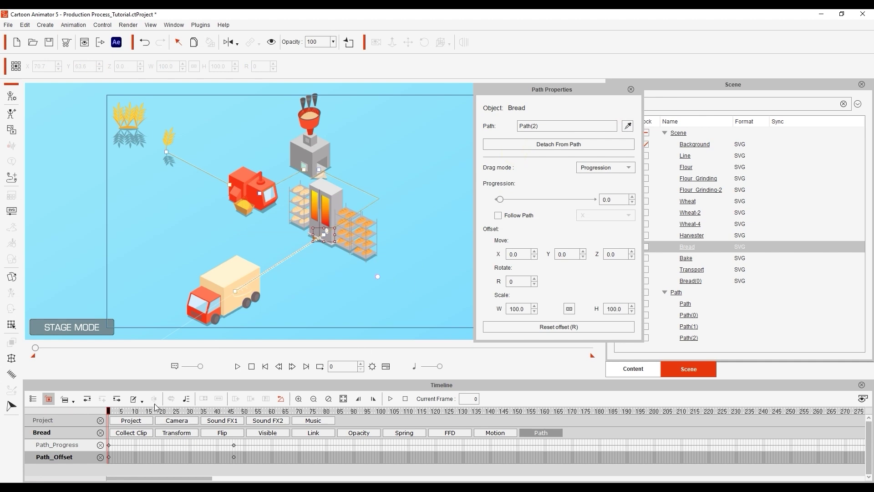
Delay the bread's path keys to about frames 144–190 and preview the movement.
left_click_drag(117, 411, 508, 411)
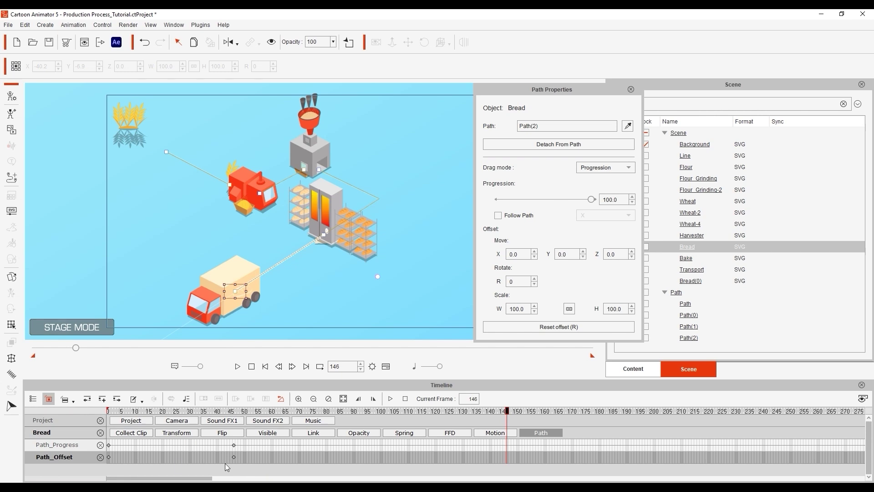
left_click_drag(109, 445, 495, 448)
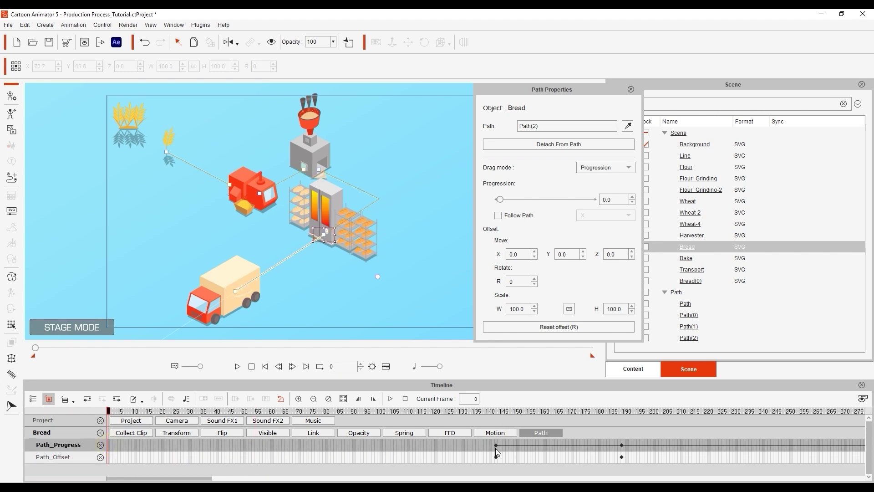
left_click(501, 448)
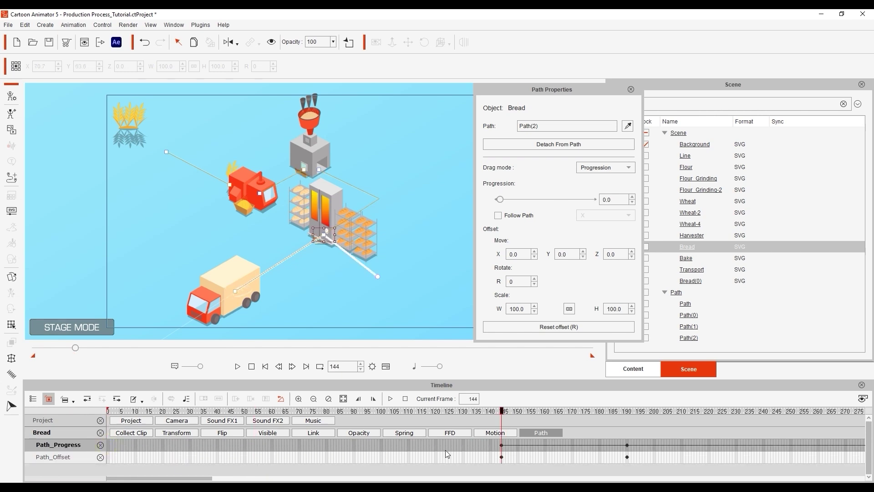
left_click(109, 445)
left_click(237, 367)
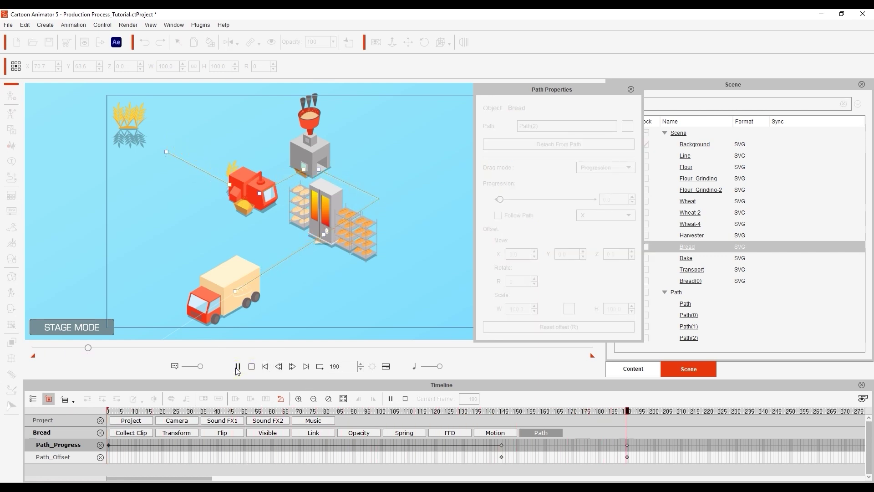
left_click(251, 366)
Apply the Fade In elastic motion preset to the small wheat stalk.
left_click(630, 89)
left_click(536, 235)
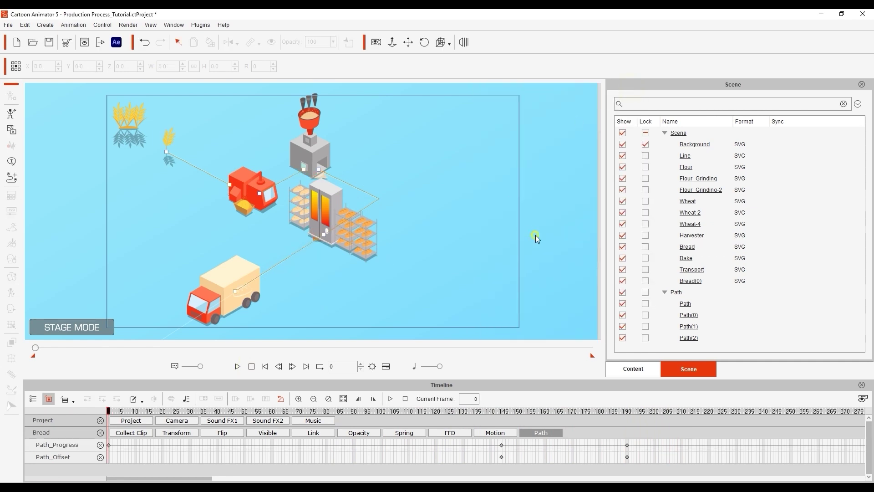
left_click(169, 143)
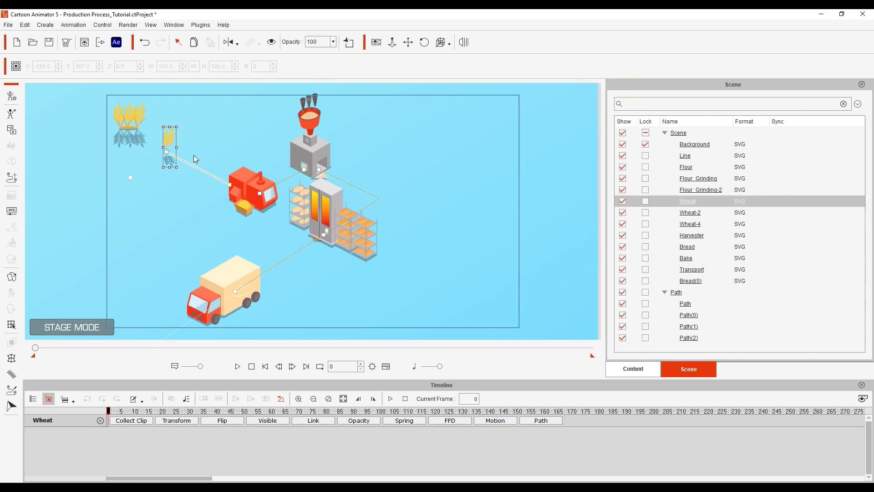
left_click(633, 368)
left_click(631, 219)
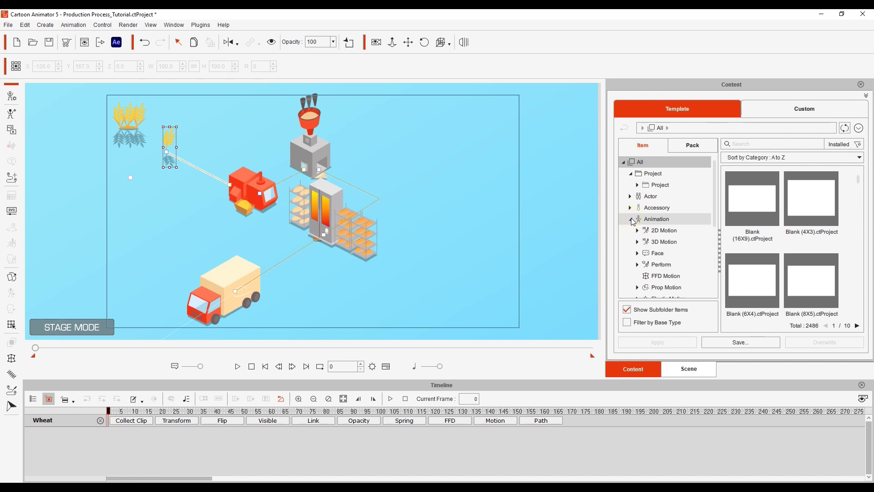
scroll(714, 215, "down", 2)
left_click(668, 222)
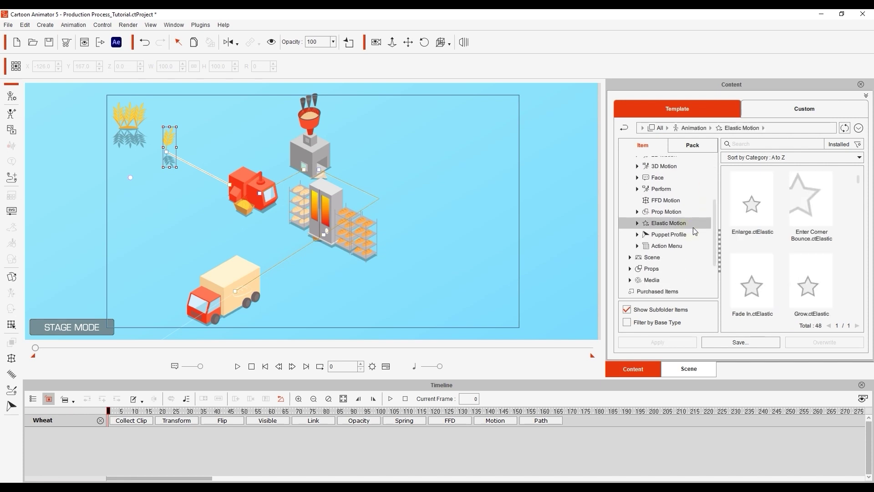
left_click(767, 144)
left_click(765, 156)
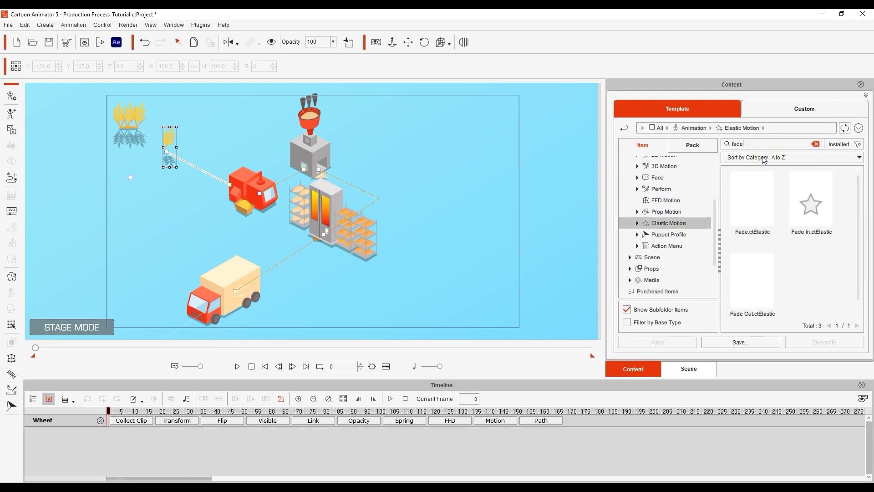
left_click_drag(825, 197, 168, 143)
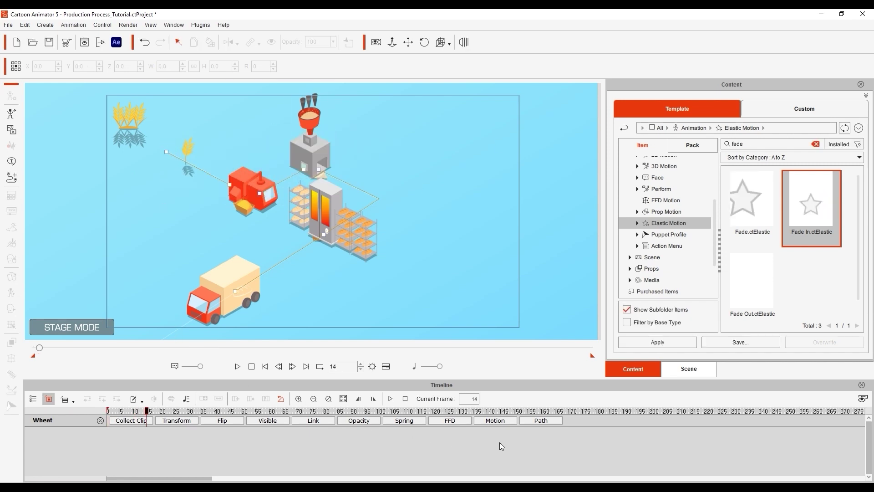
Add the Fade Out motion to the wheat at a later frame and preview the fades.
left_click(499, 421)
left_click_drag(146, 411, 204, 419)
left_click_drag(752, 280, 213, 164)
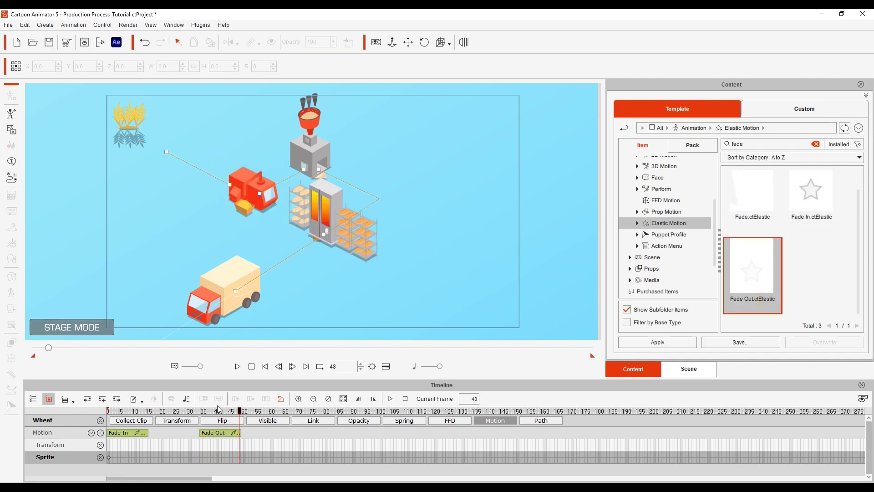
left_click(237, 366)
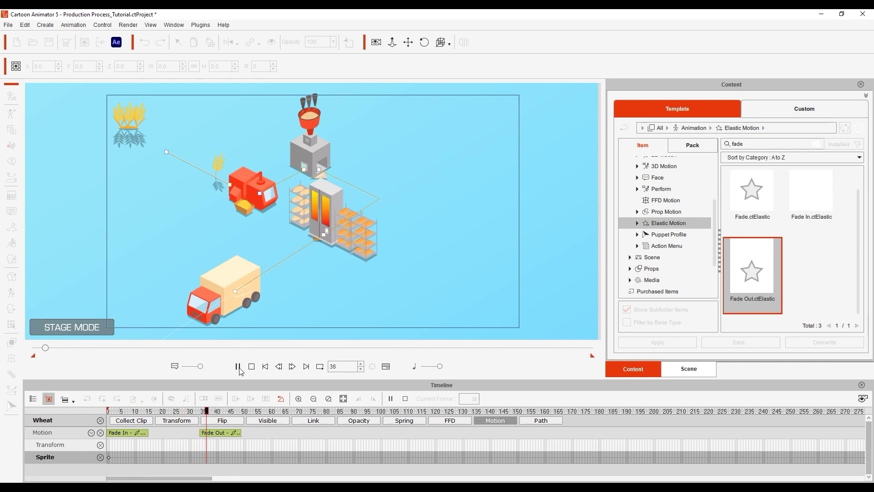
left_click(252, 366)
Shorten the wheat's Fade In and Fade Out clips, recheck playback, then select Wheat-4 in the scene list.
left_click(127, 433)
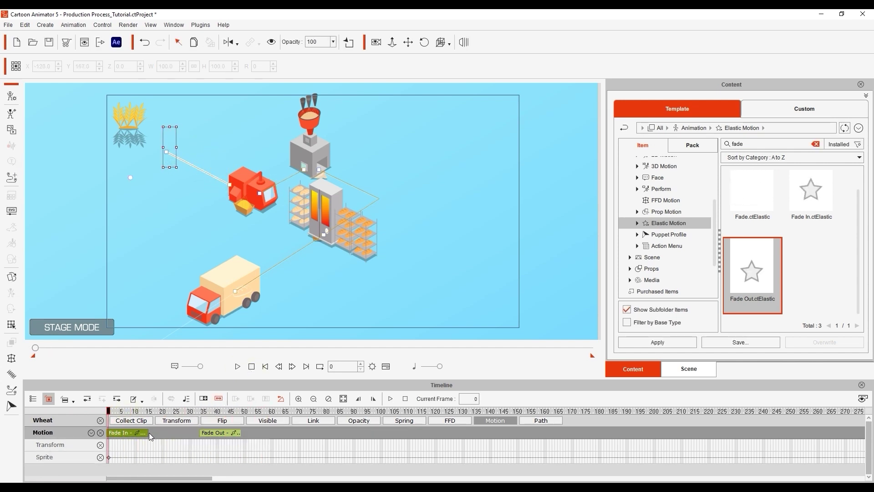
left_click_drag(147, 433, 140, 438)
left_click_drag(239, 433, 227, 437)
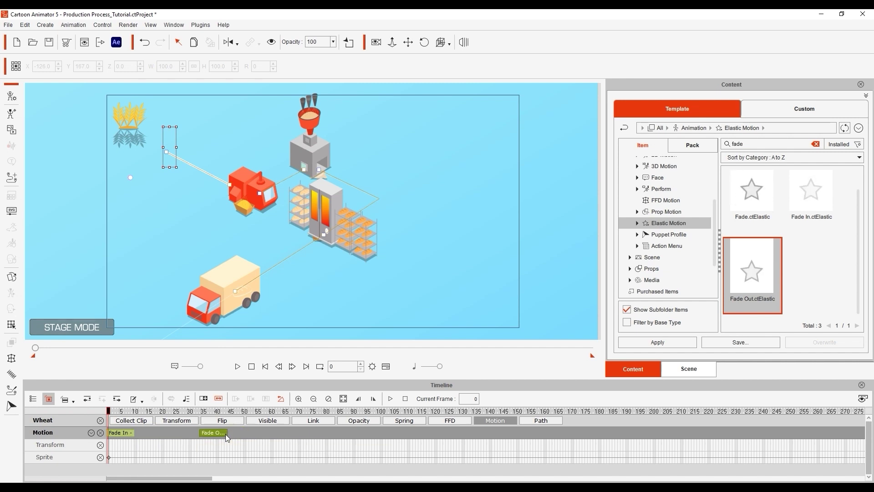
left_click(237, 366)
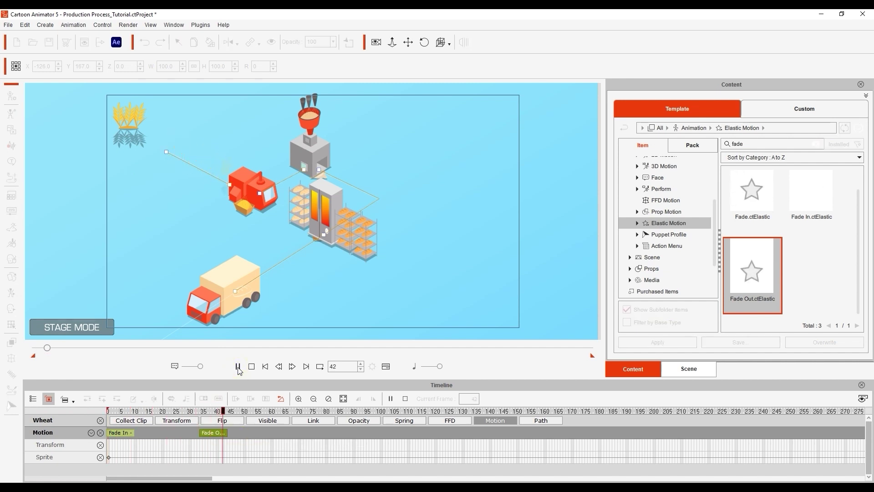
left_click(251, 366)
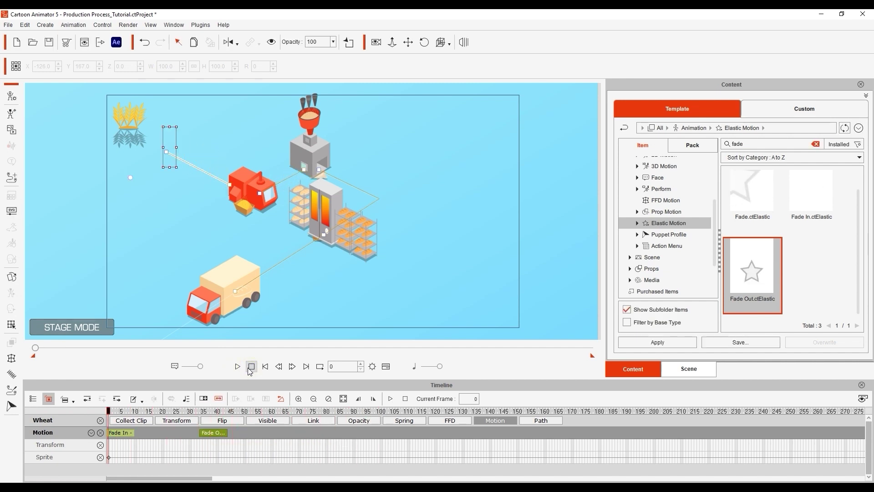
left_click(689, 368)
left_click(727, 224)
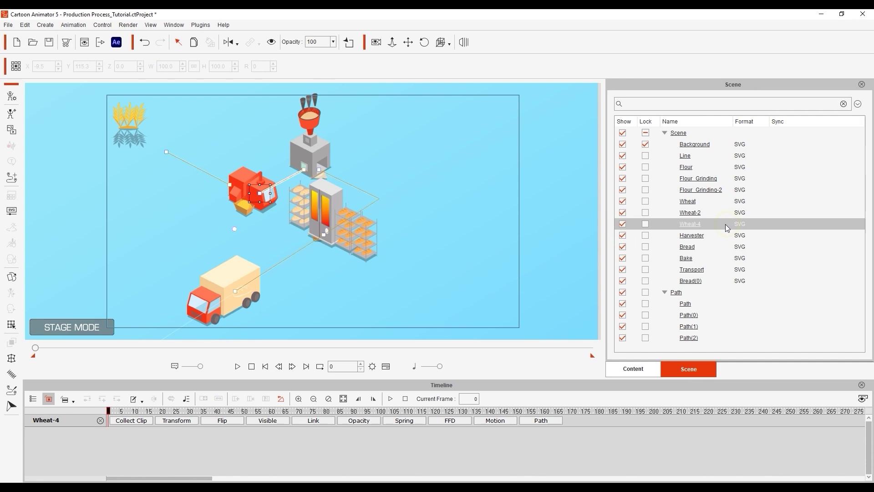
Isolate Wheat-4 and give it a shortened Fade In clip starting around frame 44.
left_click(348, 42)
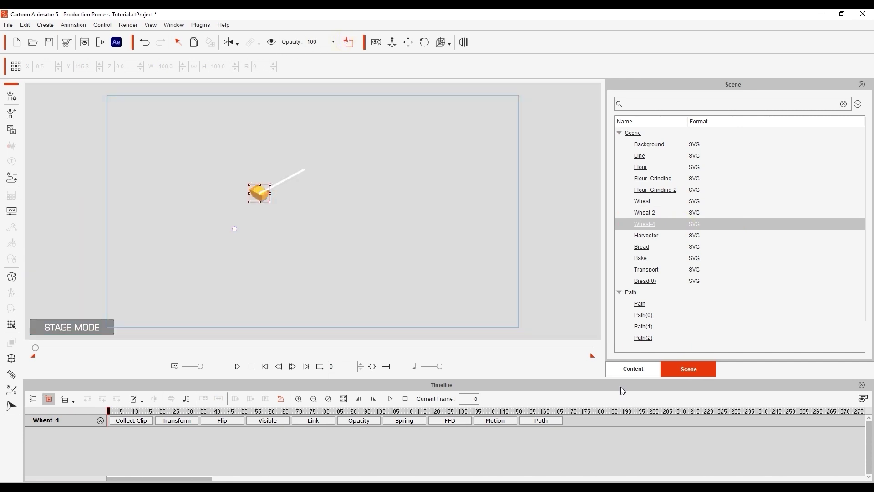
left_click(633, 369)
left_click_drag(811, 205, 258, 192)
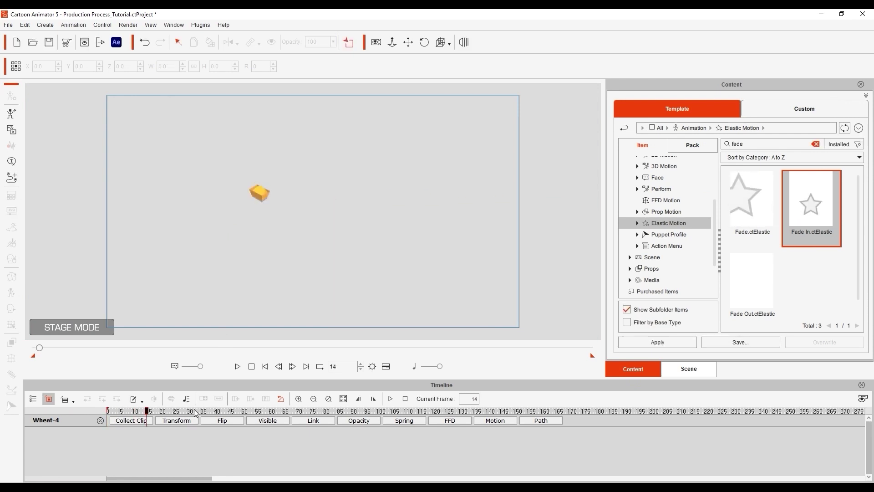
left_click_drag(193, 410, 228, 428)
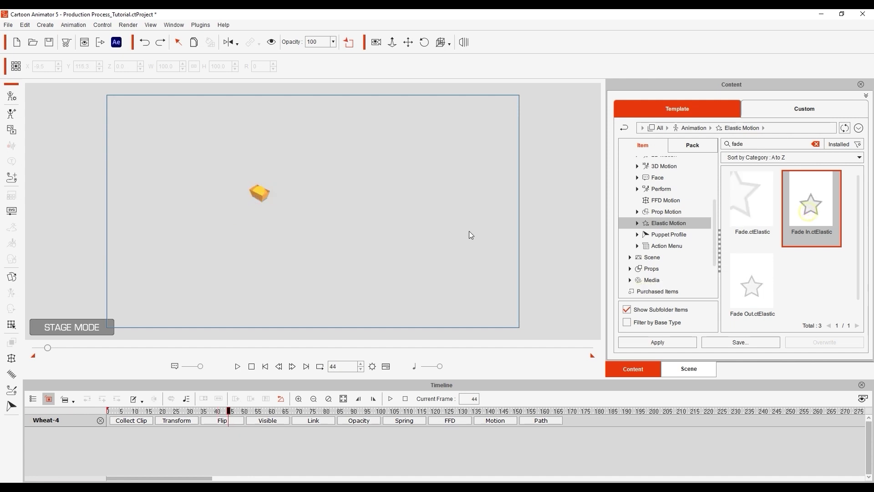
left_click_drag(812, 205, 260, 194)
left_click(495, 420)
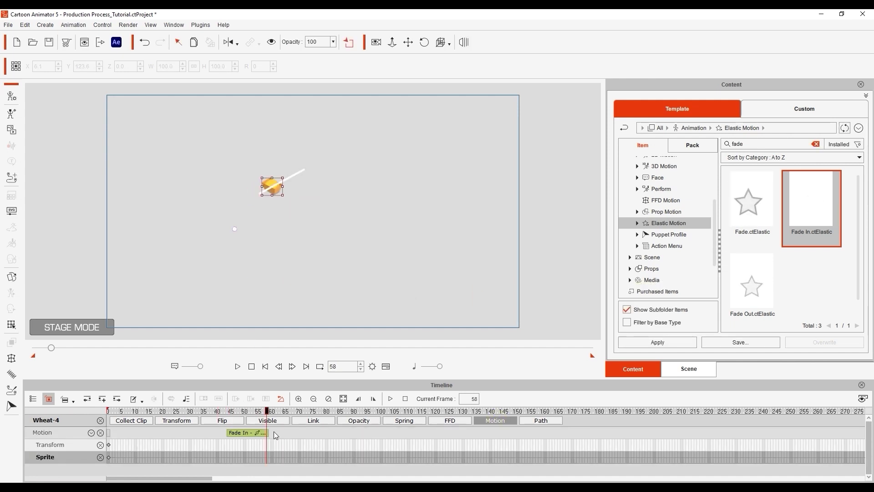
left_click_drag(276, 434, 324, 422)
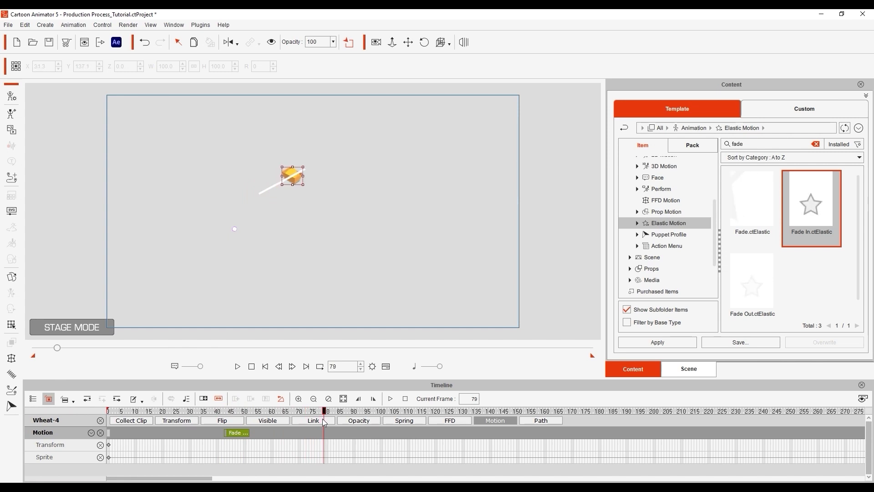
Add a Fade Out clip to Wheat-4, preview, and show its Visible track at frame 42.
left_click_drag(752, 280, 293, 177)
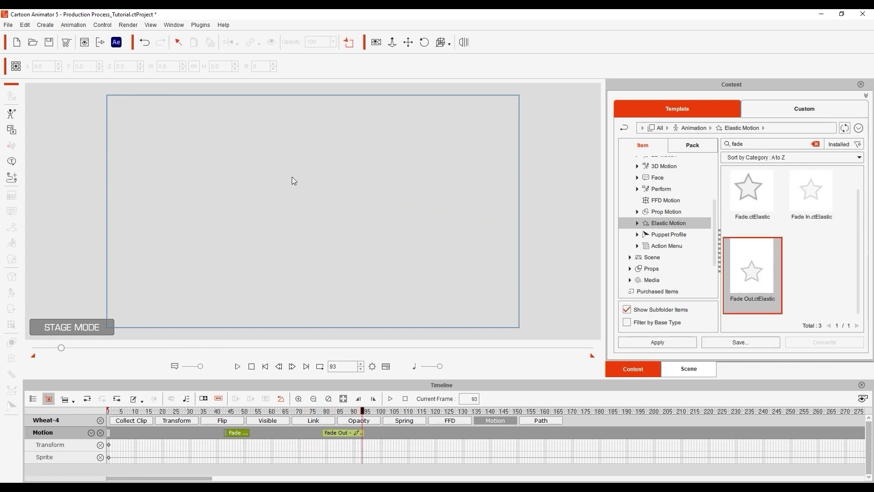
left_click(238, 367)
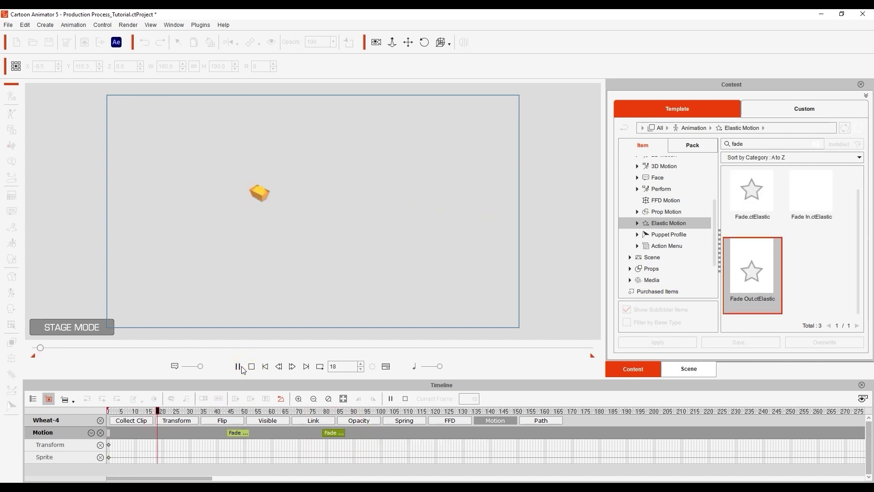
left_click(238, 366)
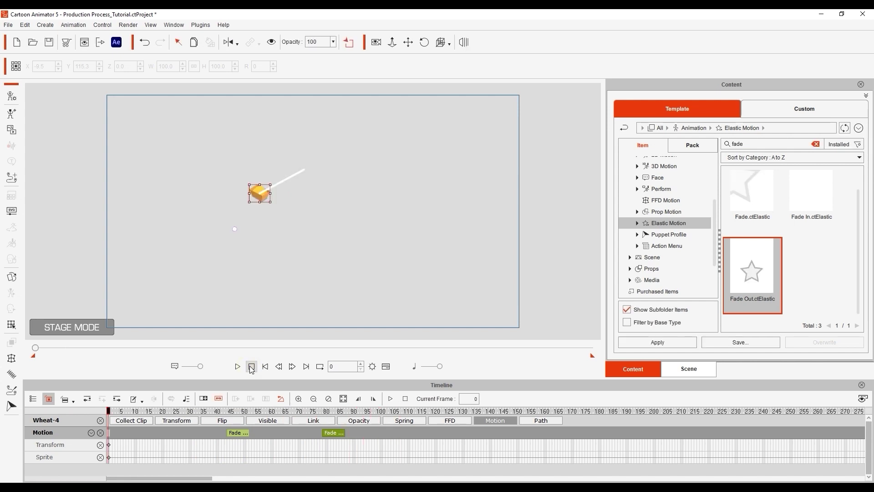
left_click(152, 412)
left_click_drag(152, 415, 222, 415)
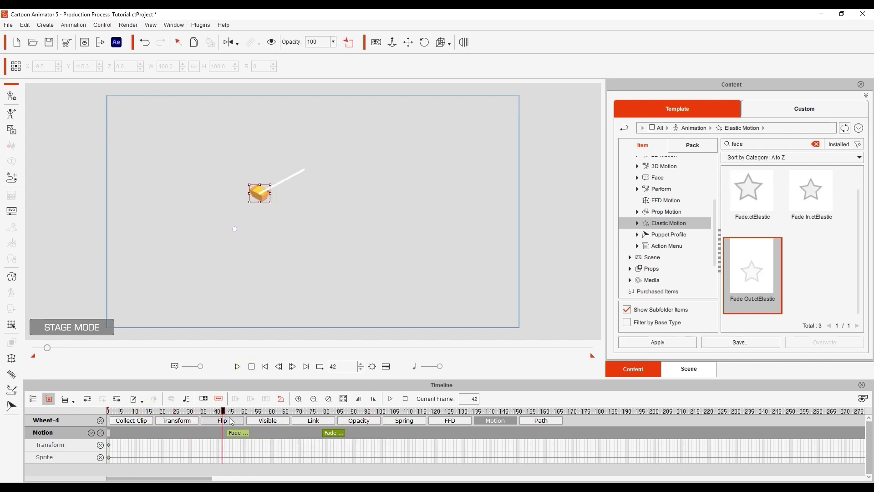
left_click(271, 421)
Set Wheat-4 visibility keys at frames 42 and 44 and play to check.
left_click(223, 433)
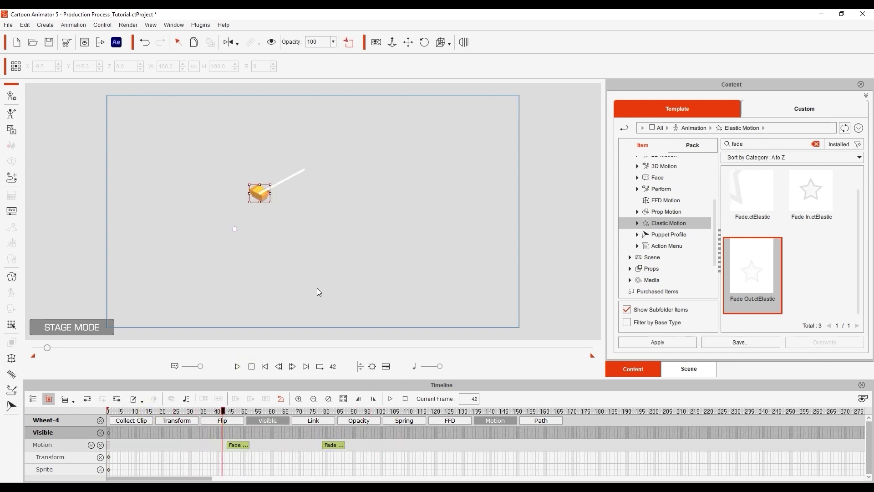
left_click(275, 43)
left_click_drag(223, 415, 226, 414)
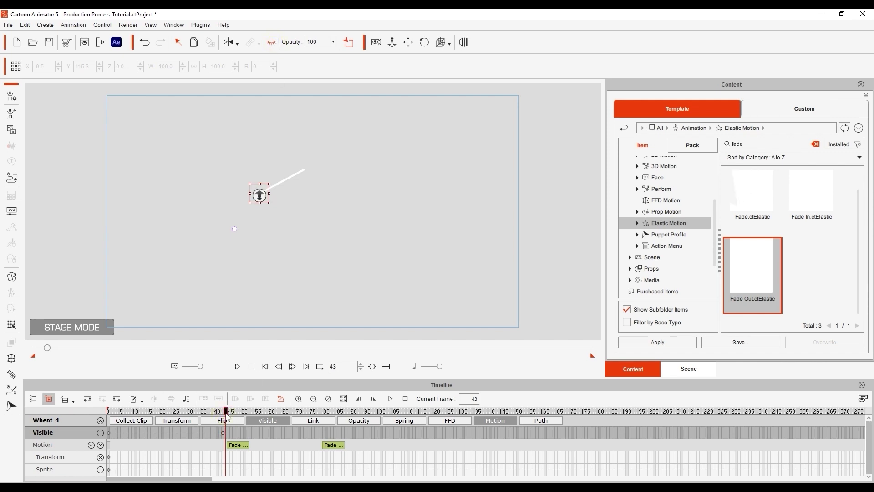
left_click(272, 44)
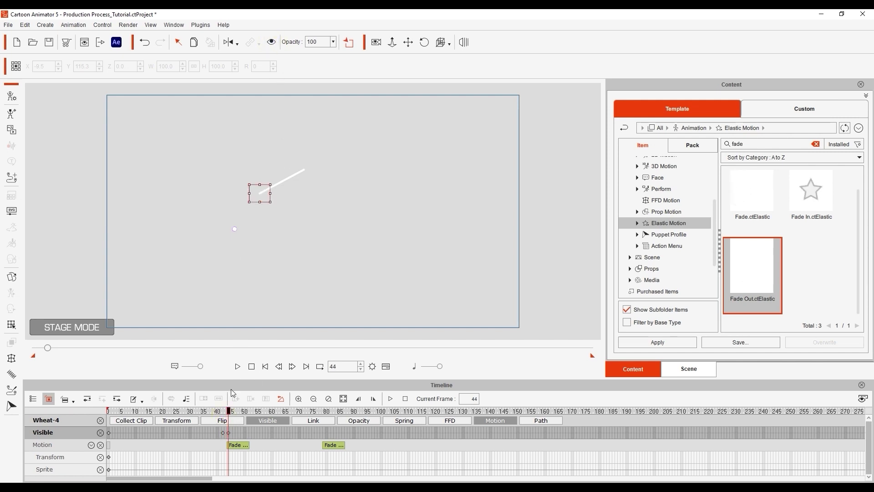
left_click(237, 367)
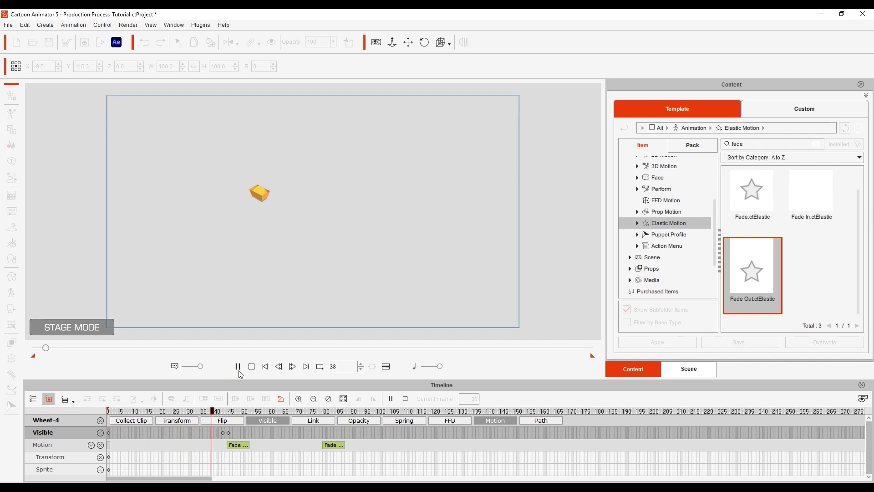
left_click(251, 367)
Hide Wheat-4 at frame 0, verify playback, and turn off Isolate to show the full scene.
left_click(272, 43)
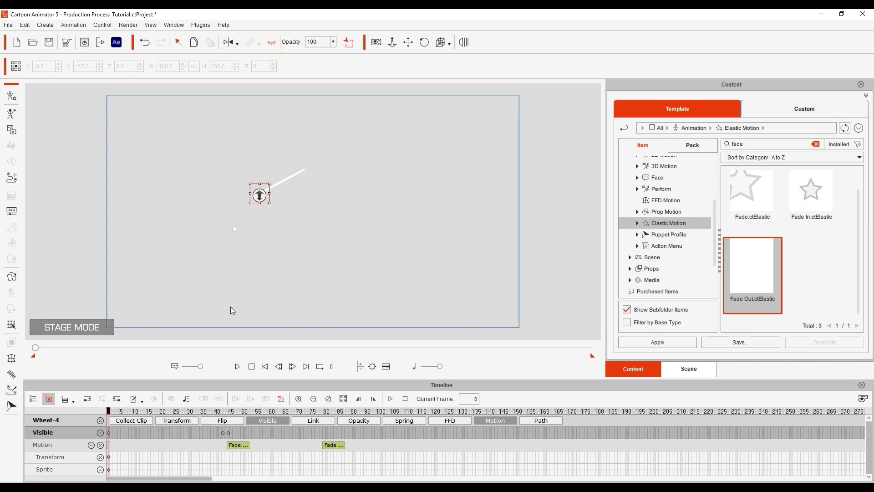
left_click(237, 366)
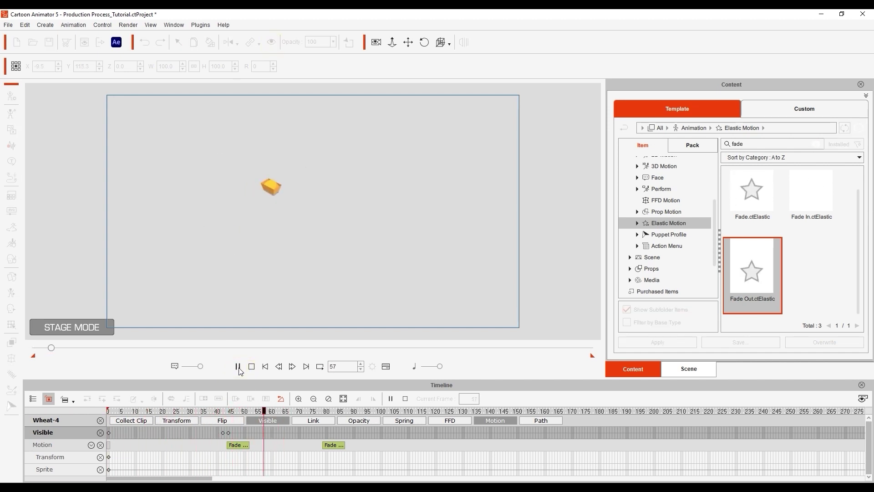
left_click(251, 366)
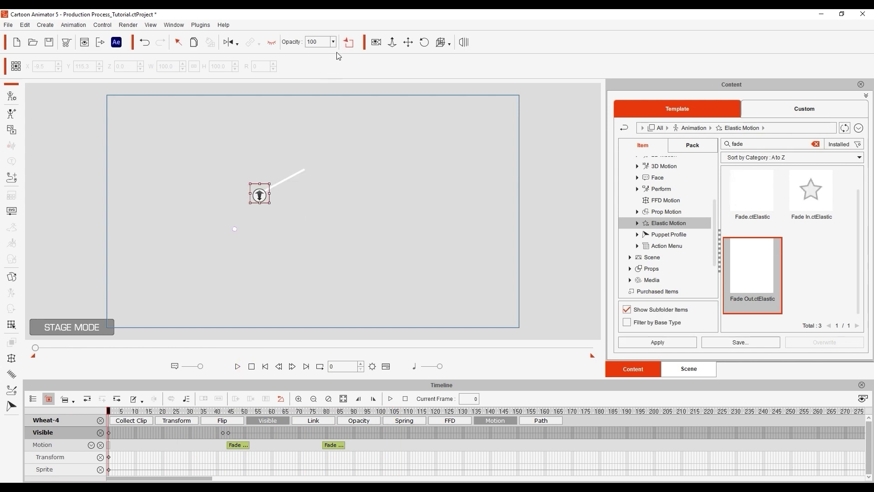
left_click(349, 42)
left_click(237, 366)
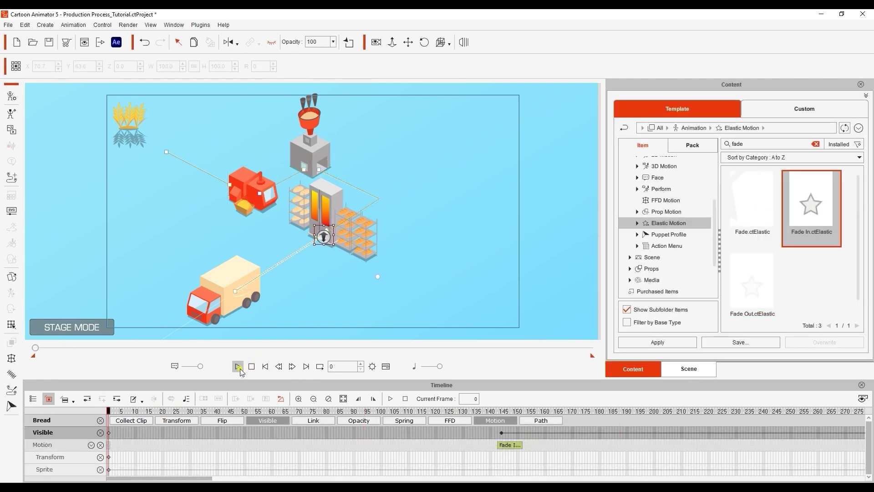
Play the whole wheat-to-bread production scene from the start.
left_click(239, 368)
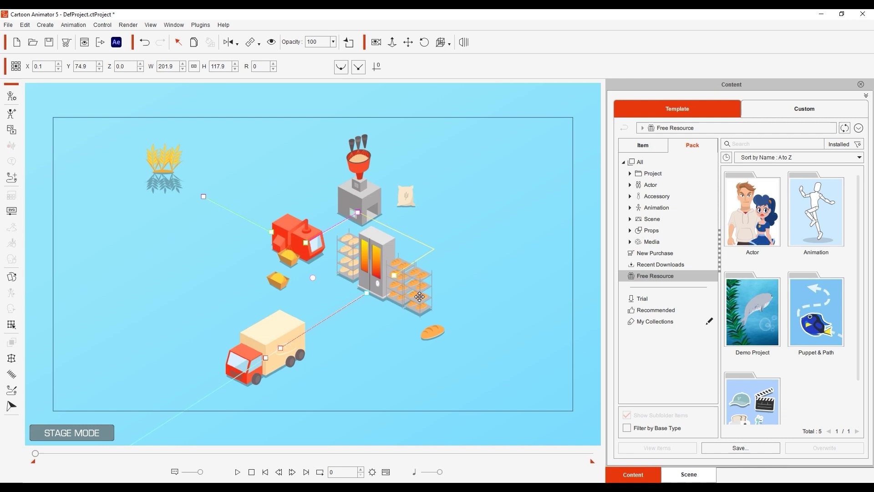
Save the scene to the Custom Scene library as 'Production Process'.
left_click(824, 112)
left_click(672, 219)
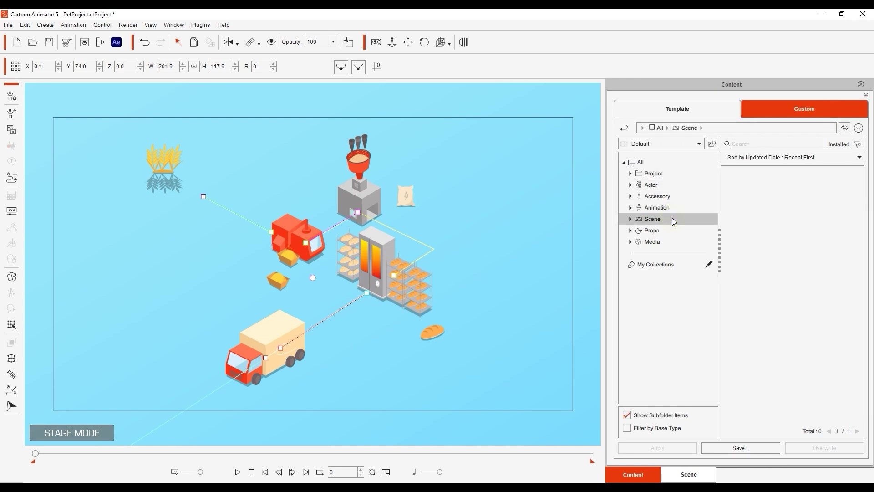
left_click(735, 448)
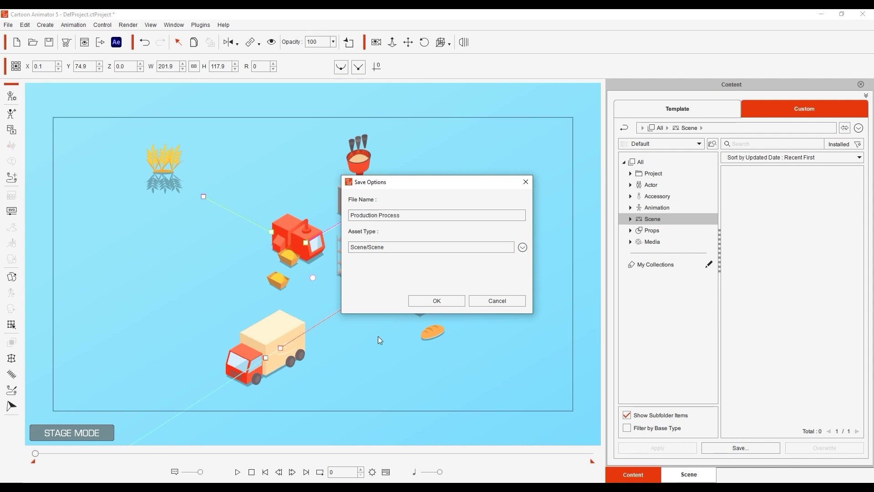
left_click(437, 299)
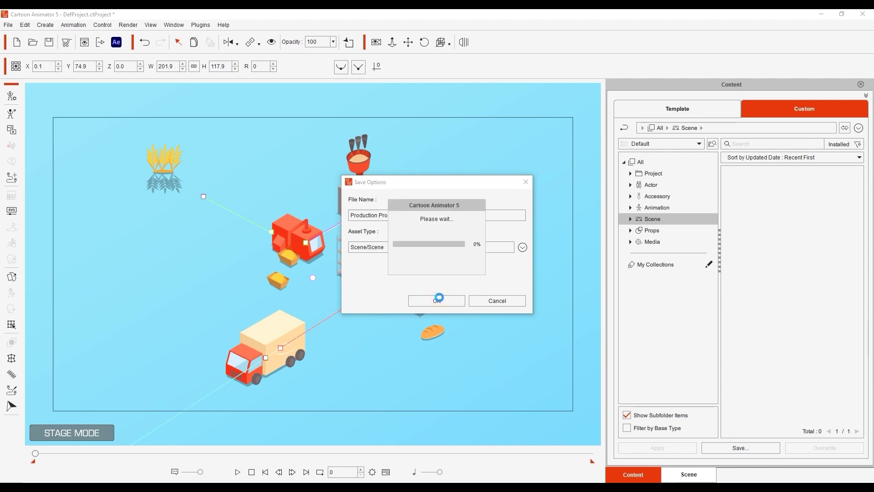